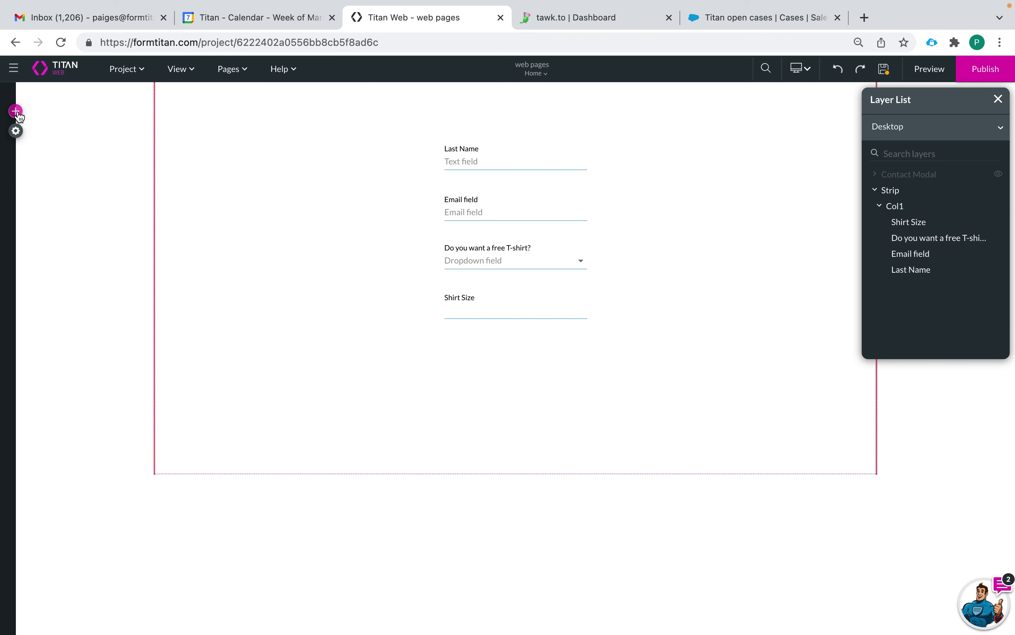
Open the add-elements panel and bring up the Button elements.
left_click(16, 111)
left_click(25, 149)
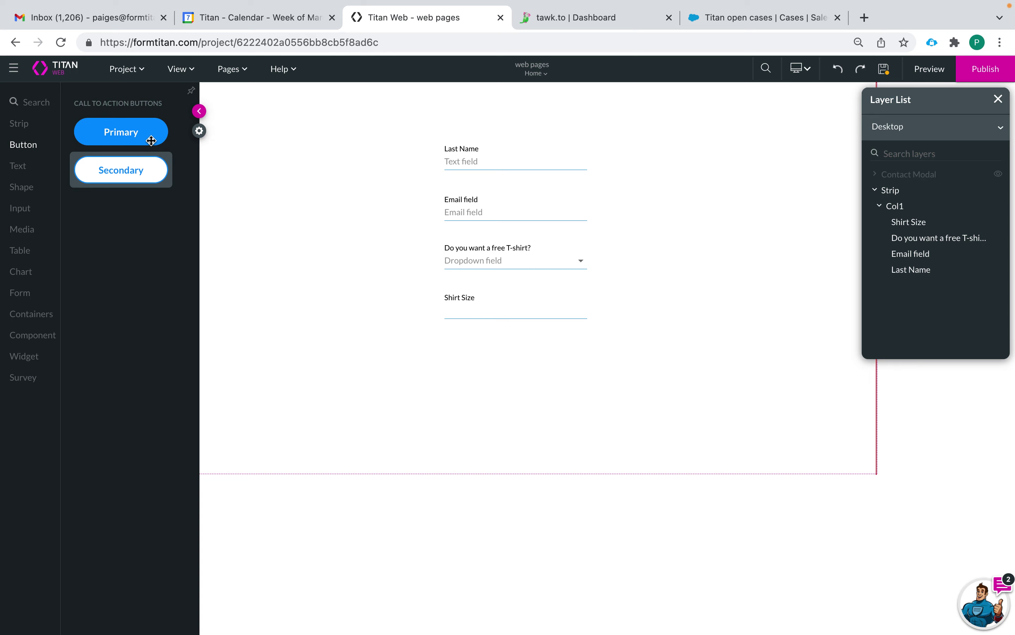
Drop a Primary button onto the form just below the Shirt Size field.
left_click_drag(140, 134, 530, 384)
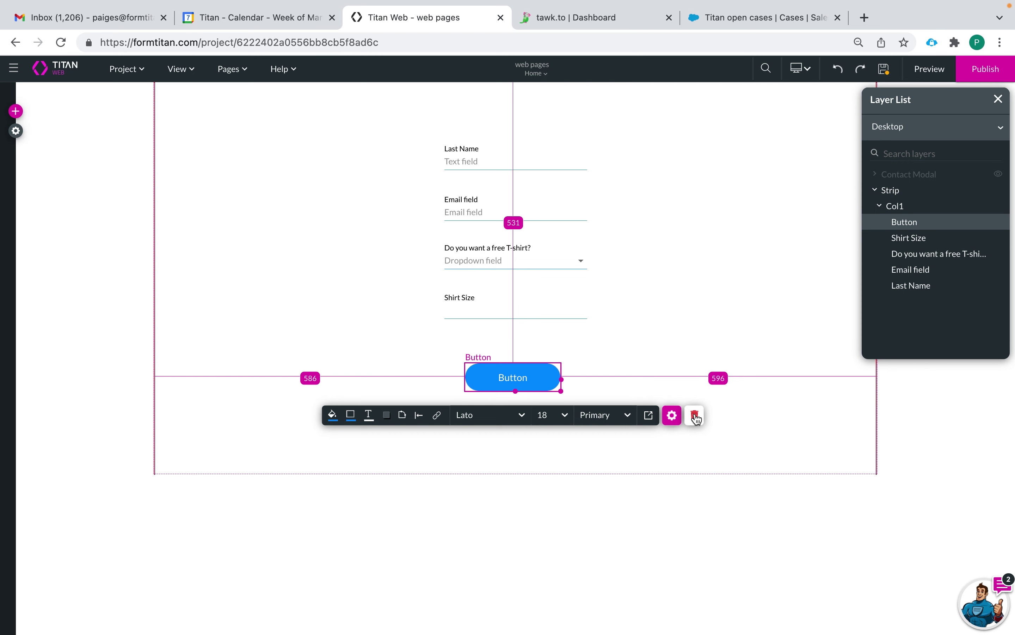
Open the new button's settings and change its text to 'Save Contact'.
left_click(673, 420)
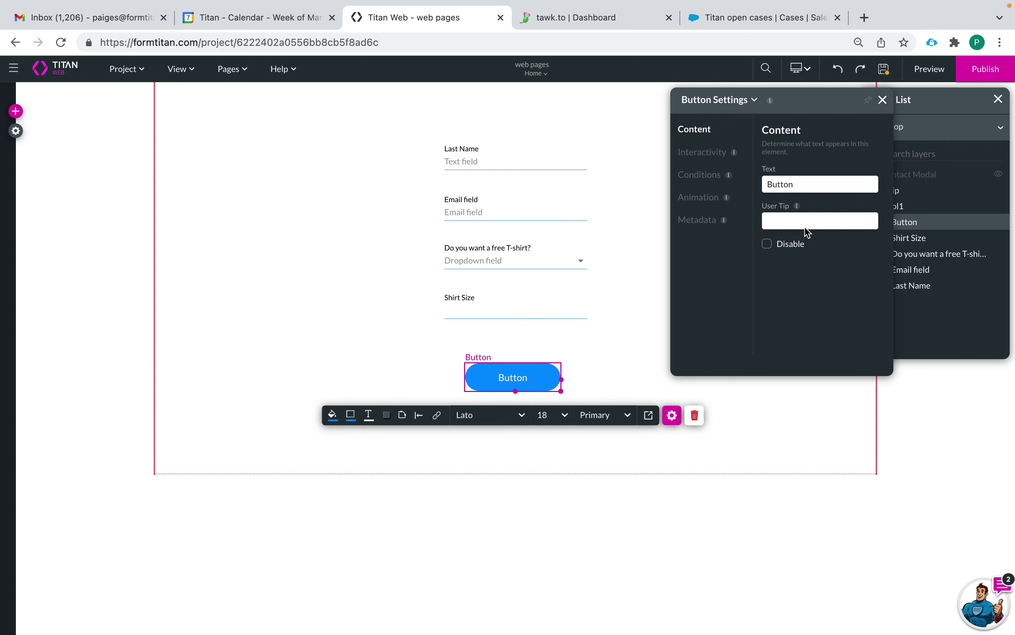
left_click_drag(810, 183, 761, 191)
type("Save Contact")
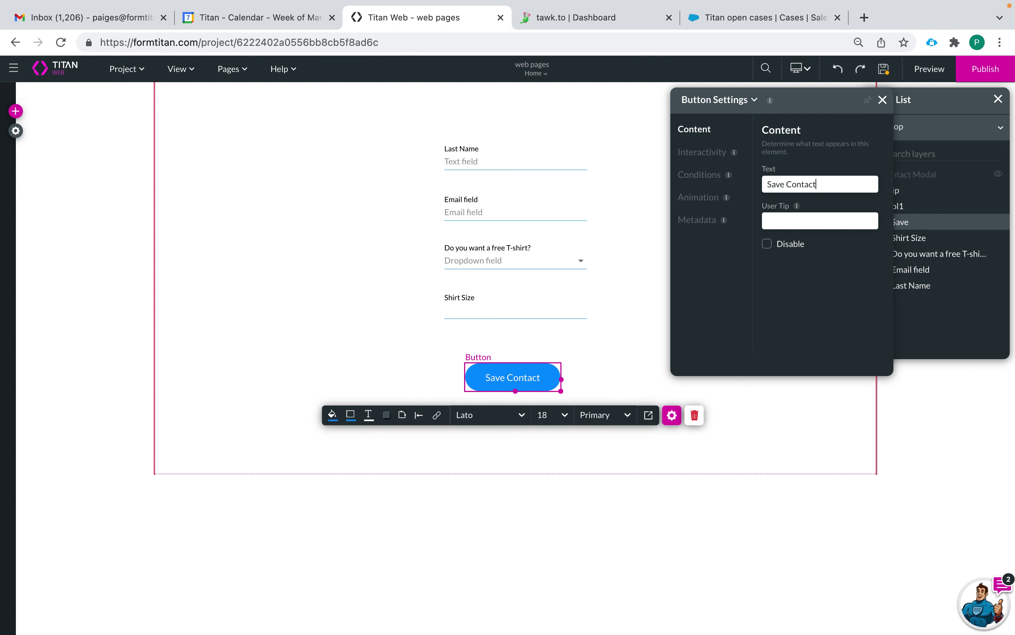
Set the user tip to 'Click to Save Contact' and switch Disable on.
left_click(813, 218)
type("Click to Save Contact")
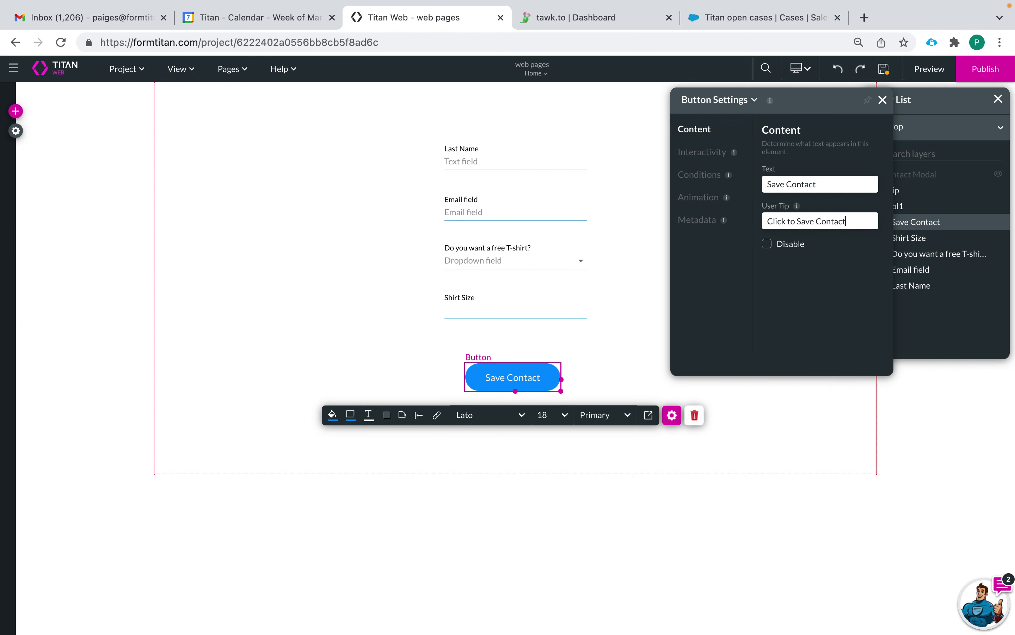
left_click(768, 245)
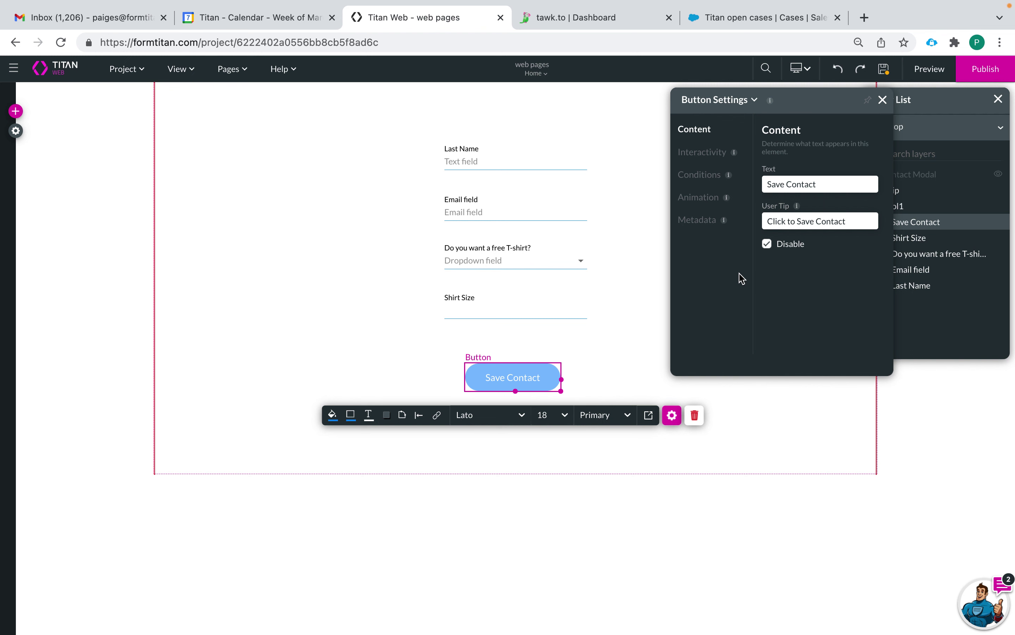
Re-enable the button, toggle Hide Onload back off, and turn on Confirmation prompting 'Are you sure?'.
left_click(767, 244)
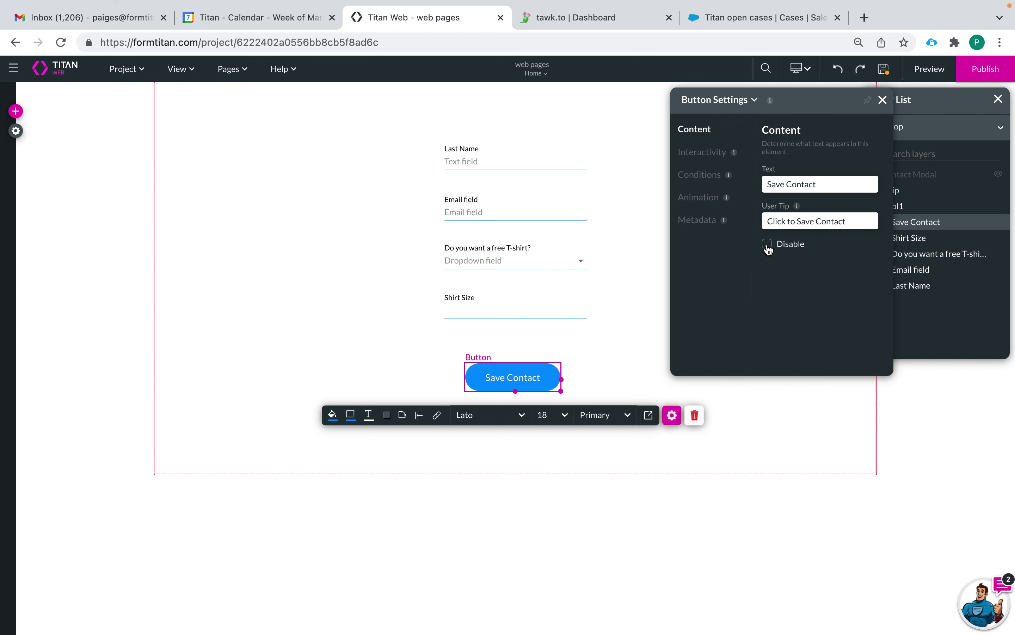
left_click(696, 155)
left_click(769, 174)
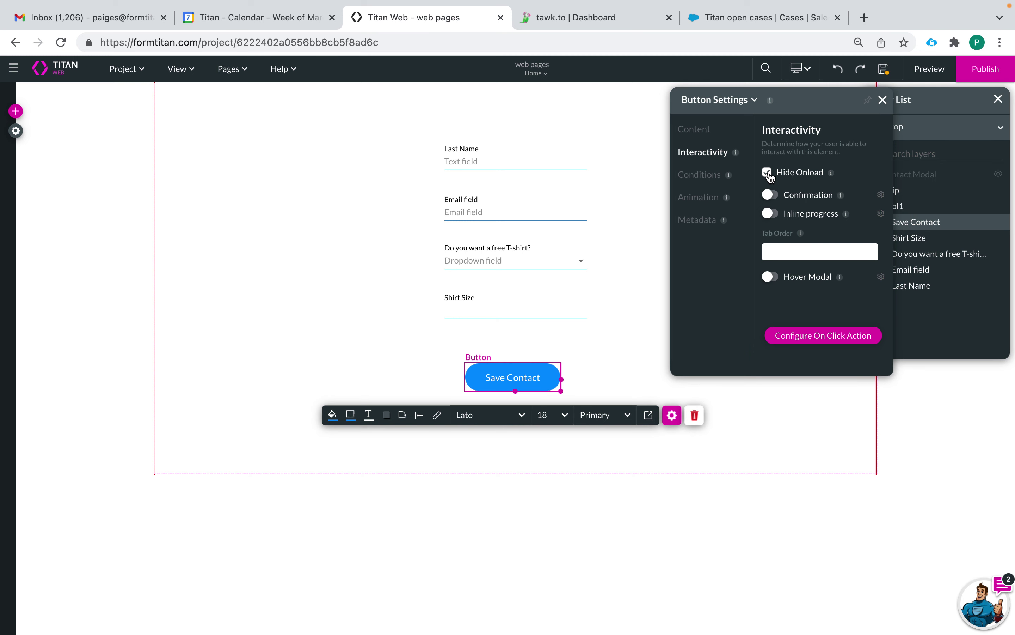
left_click(768, 174)
left_click(771, 196)
left_click(881, 195)
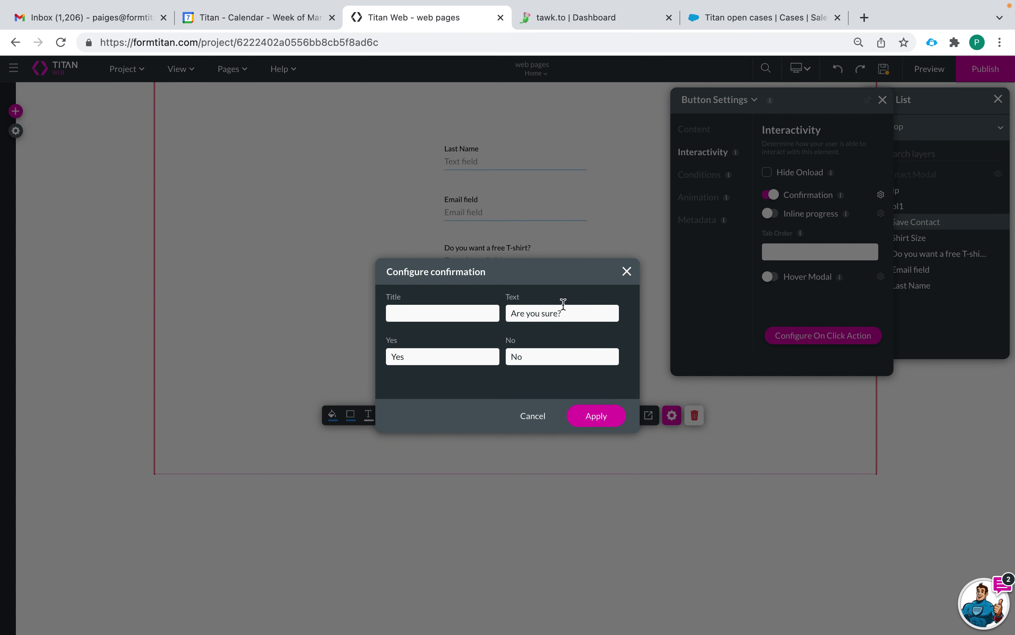
Switch Confirmation off and turn on Inline progress for the button.
left_click(628, 272)
left_click(771, 194)
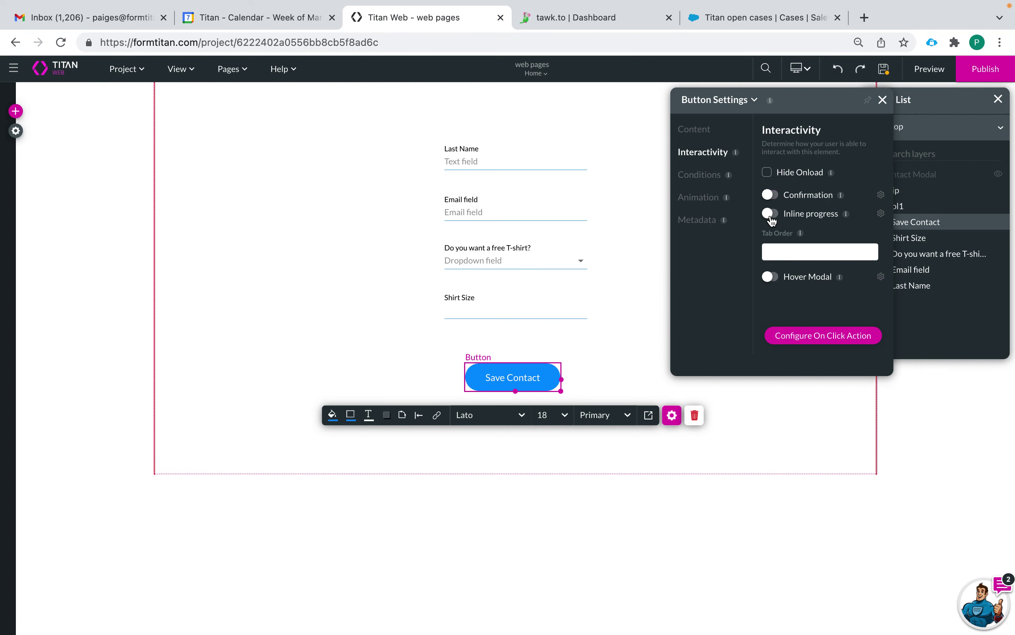
left_click(772, 218)
left_click(883, 214)
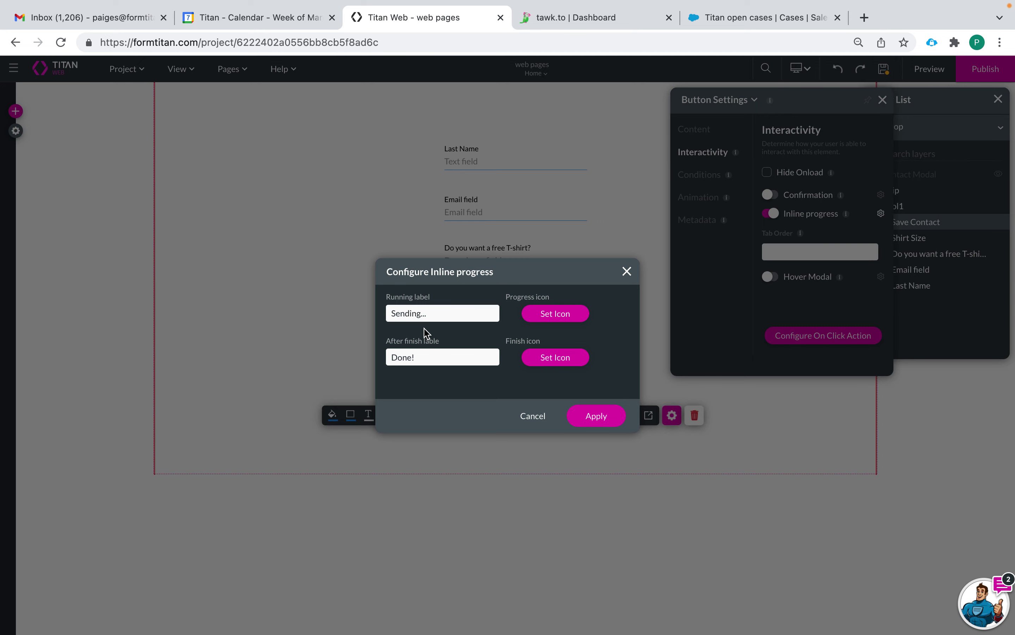
Set Star Half as the inline progress icon.
left_click(547, 314)
left_click(636, 272)
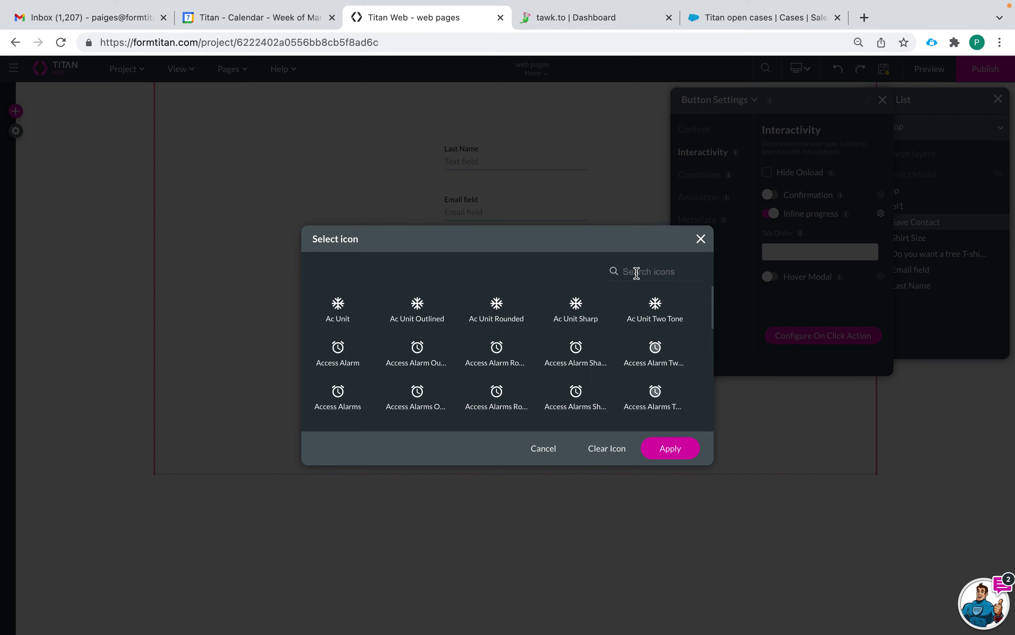
type("star")
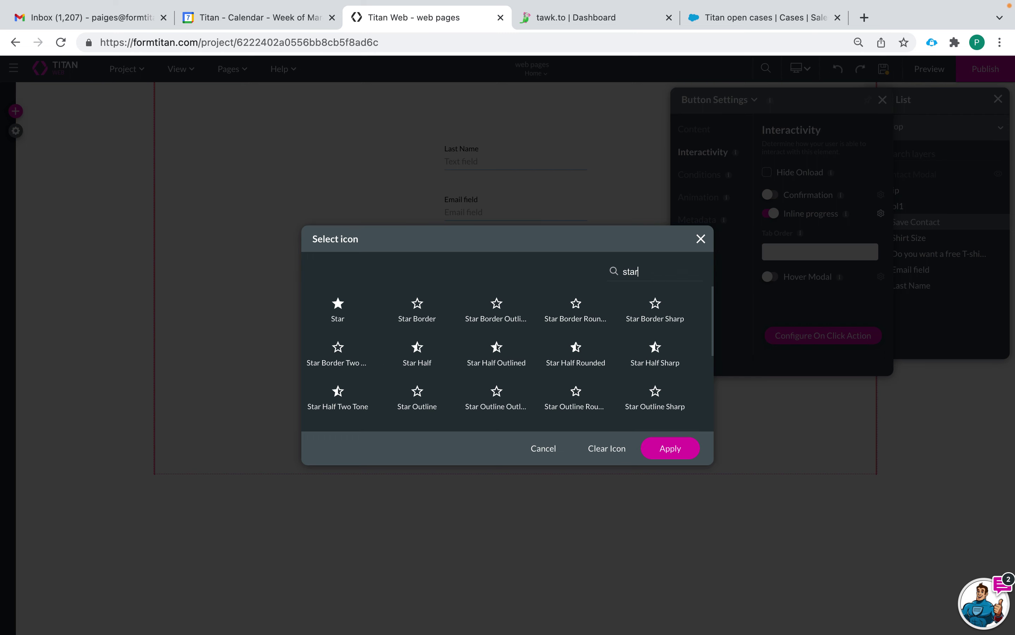
left_click(423, 350)
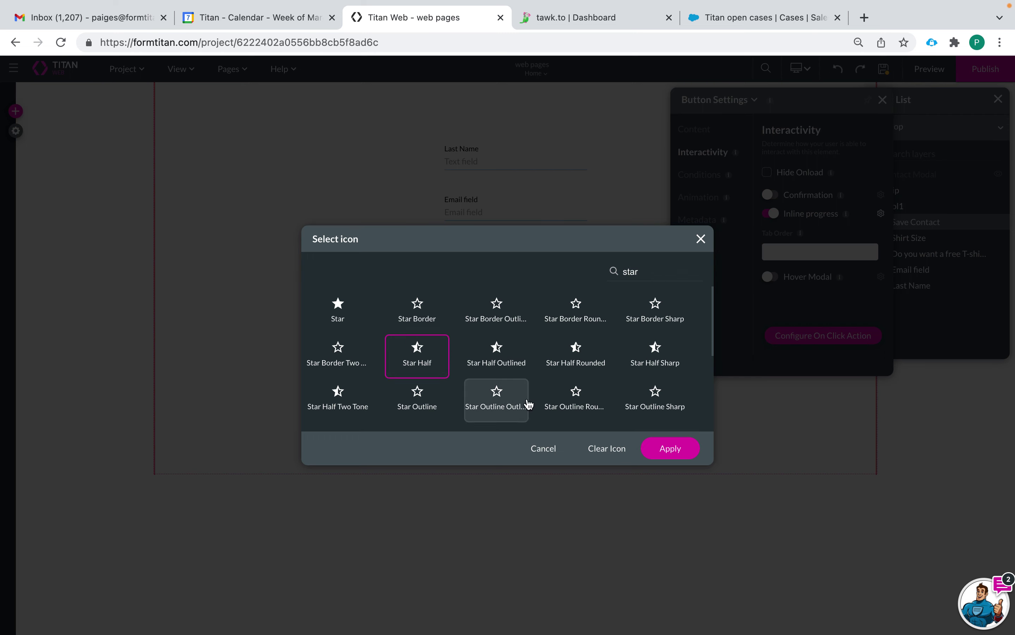
left_click(687, 454)
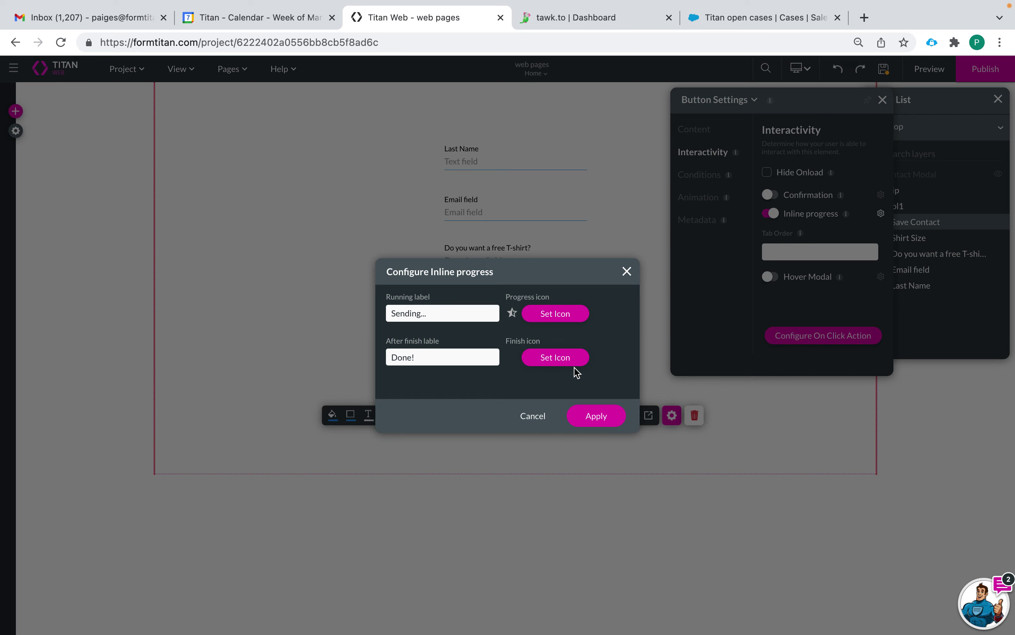
Set Check Circle as the finish icon and save the inline progress settings.
left_click(553, 359)
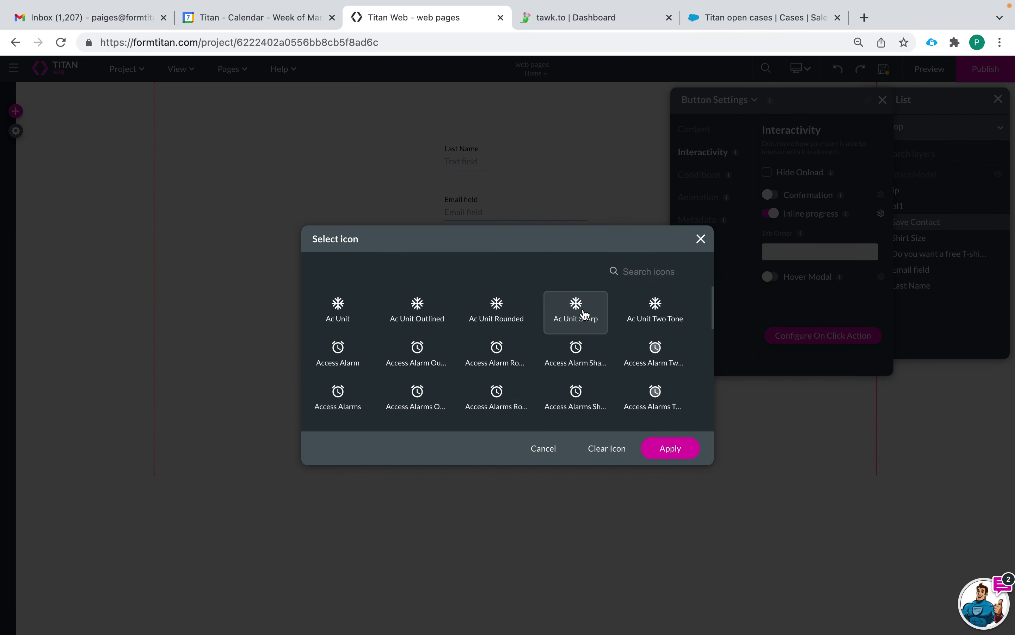
left_click(653, 270)
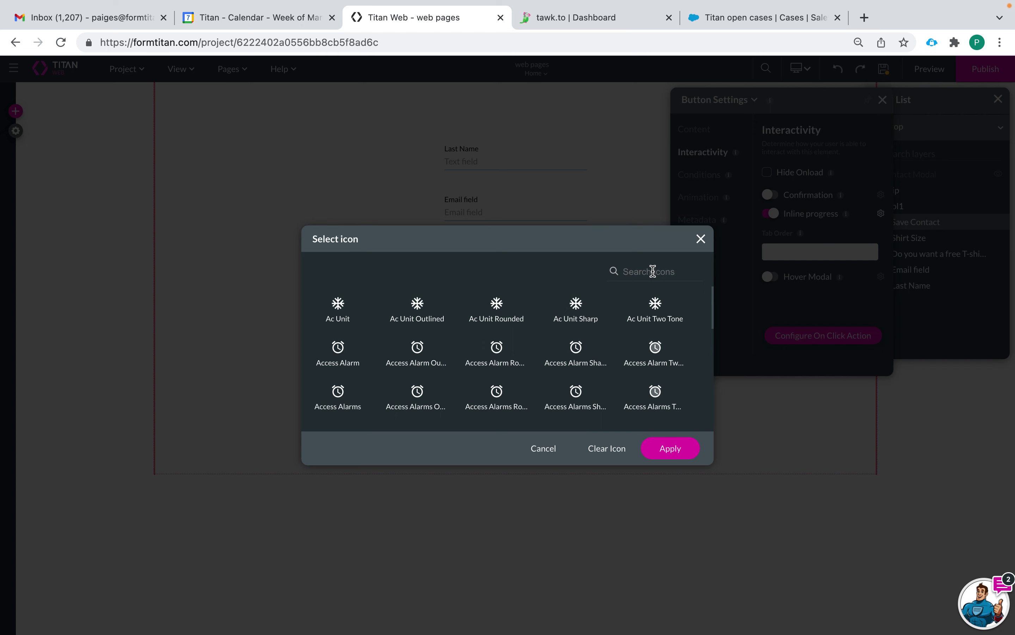
type("d")
key("BackSpace")
type("cha")
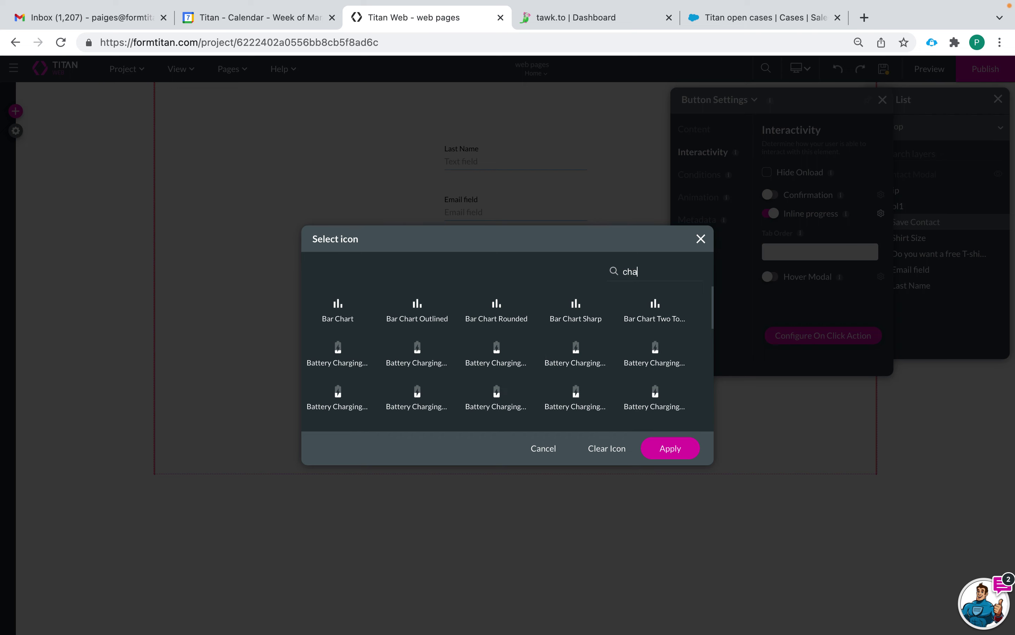
key("BackSpace")
type("eck")
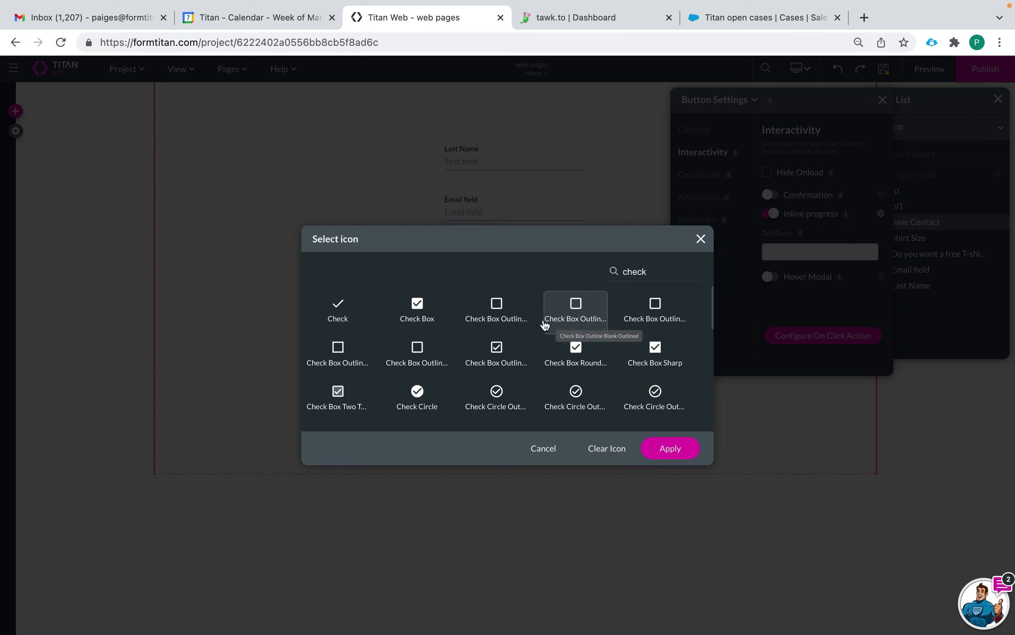
left_click(398, 407)
left_click(657, 449)
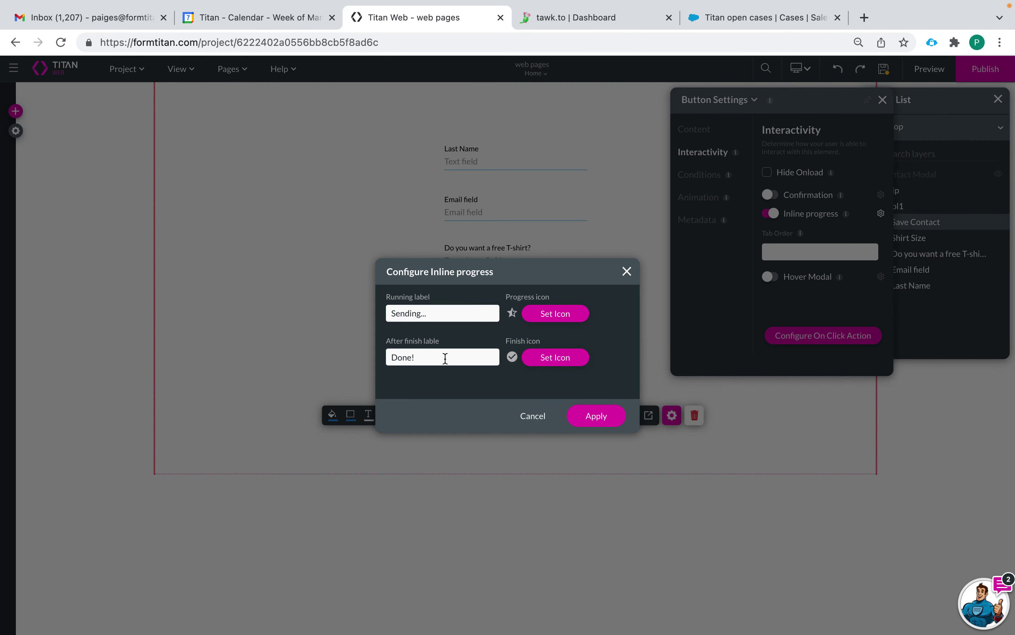
left_click(597, 422)
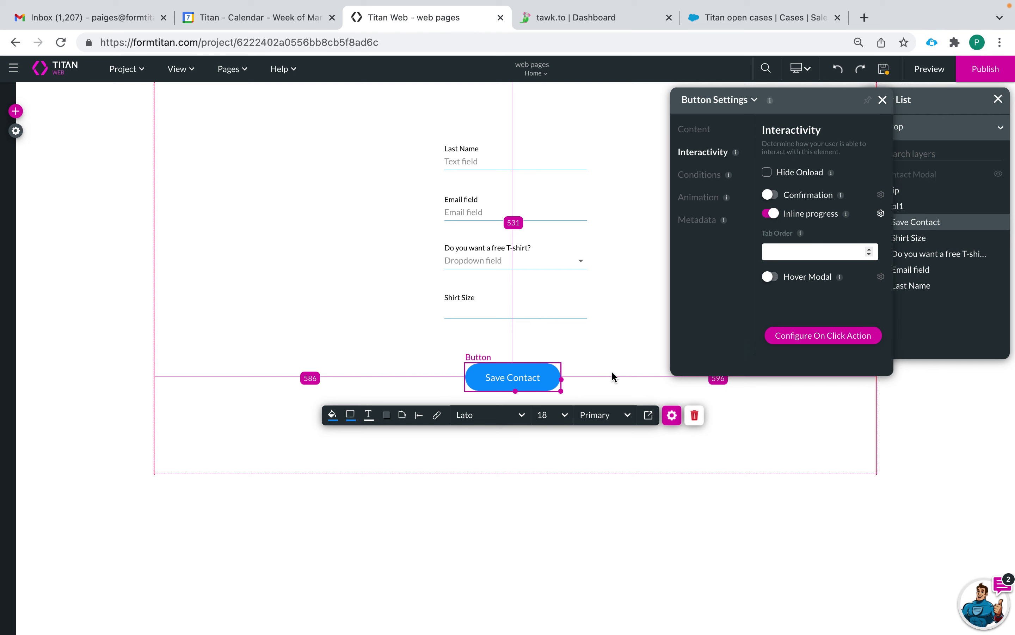
left_click(772, 278)
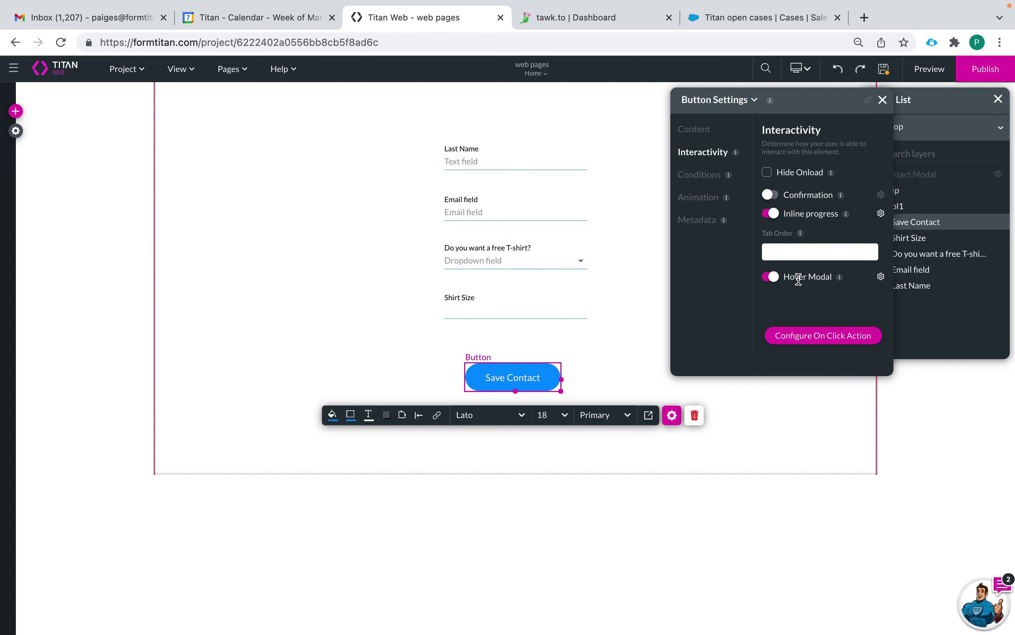
left_click(882, 277)
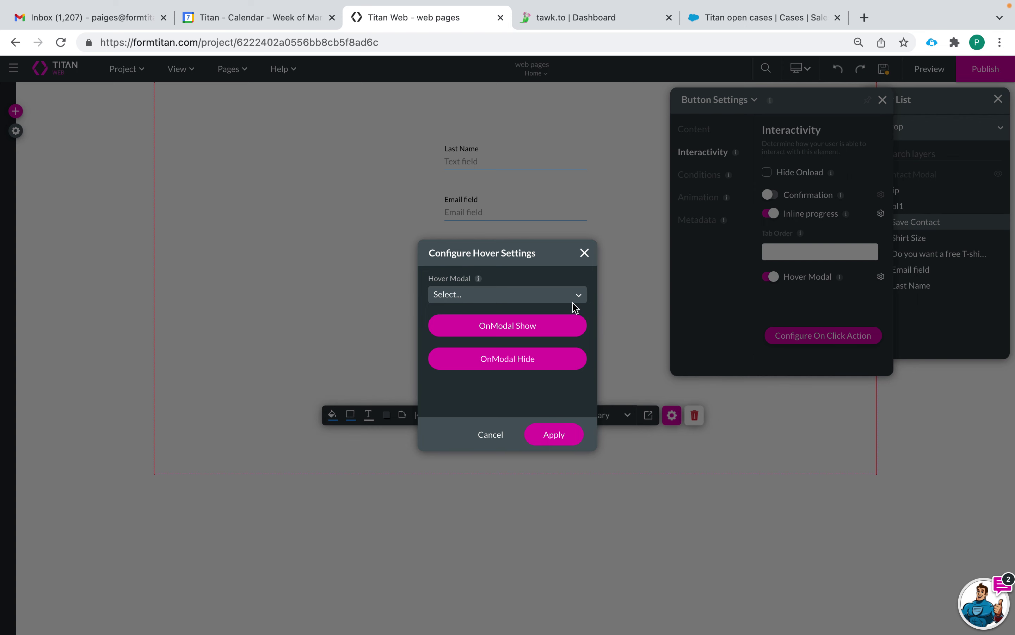
left_click(575, 298)
left_click(554, 323)
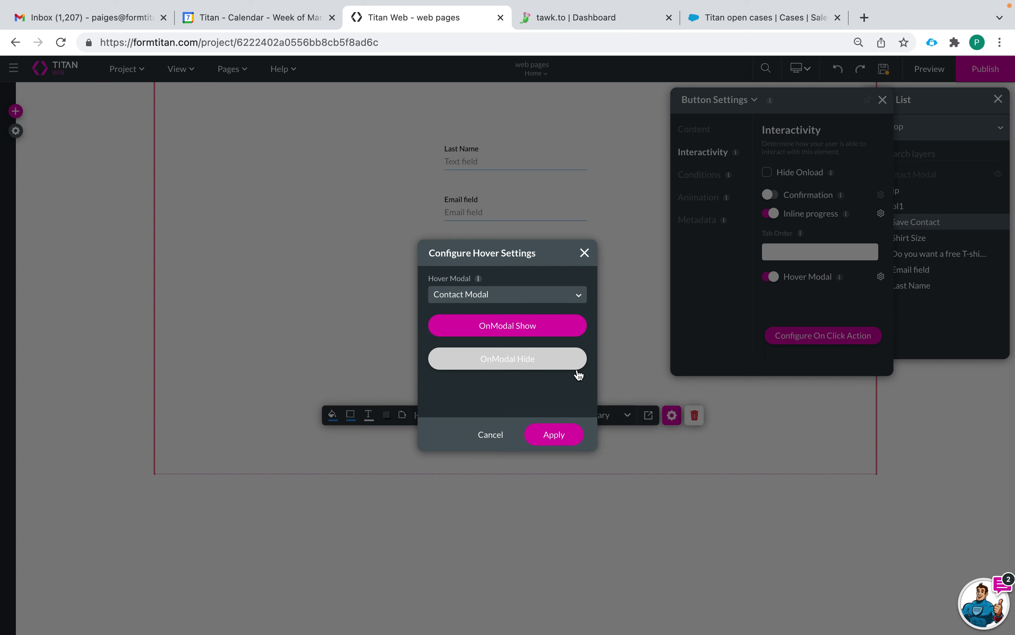
left_click(480, 350)
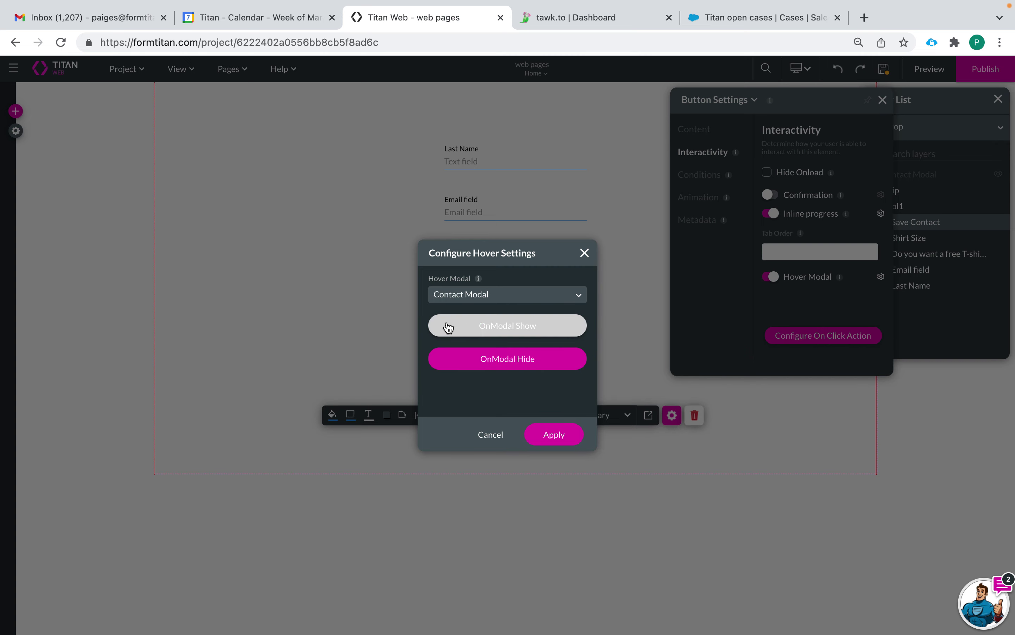
left_click(489, 331)
left_click(539, 352)
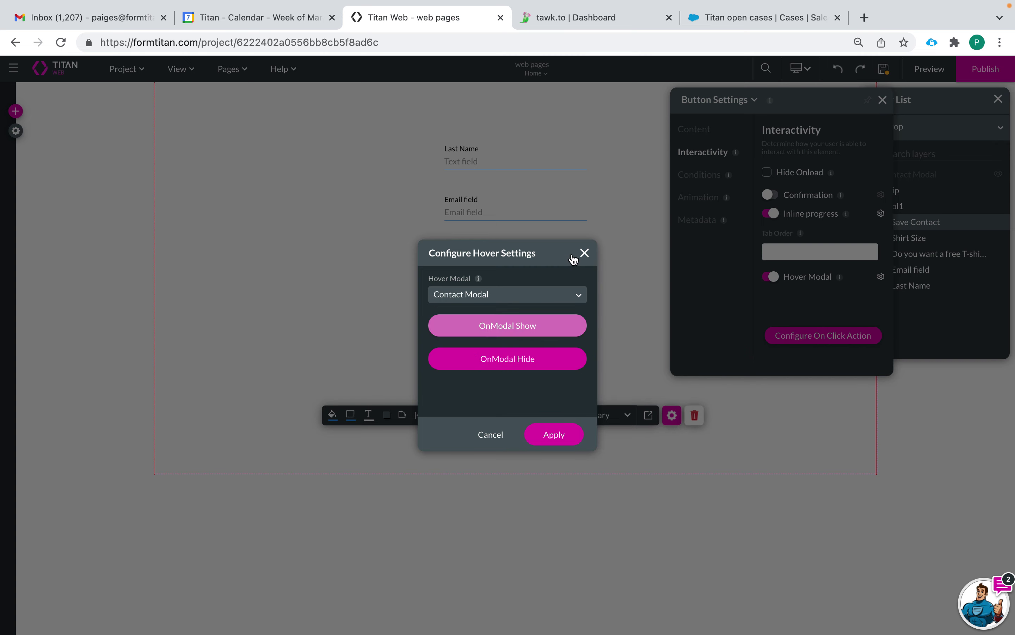
left_click(584, 253)
left_click(774, 281)
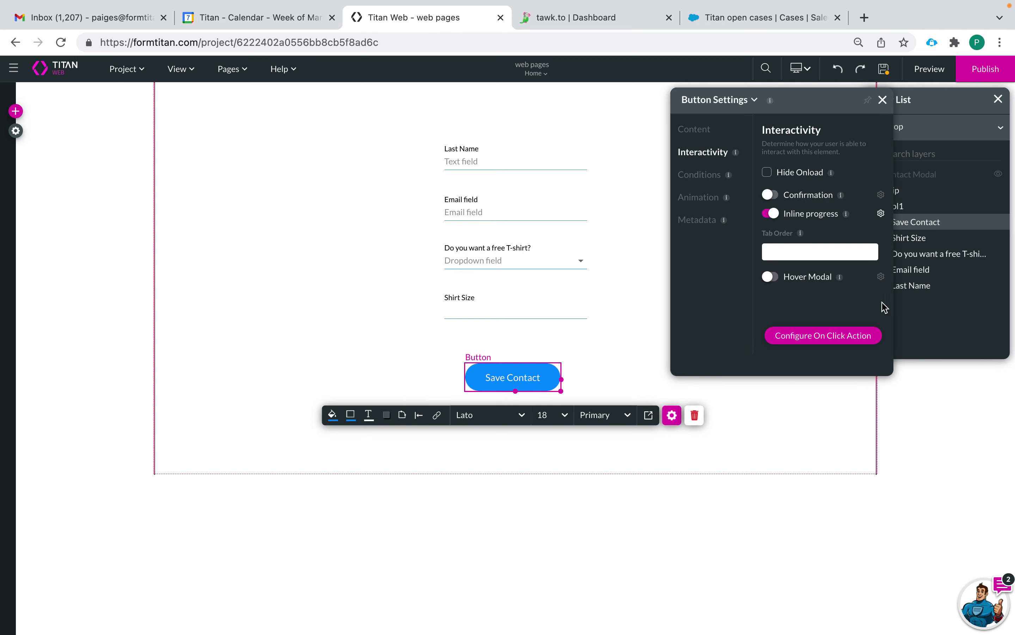
Open the On Click Action, browse the Salesforce and Affect Elements rule actions, then close the picker.
left_click(837, 335)
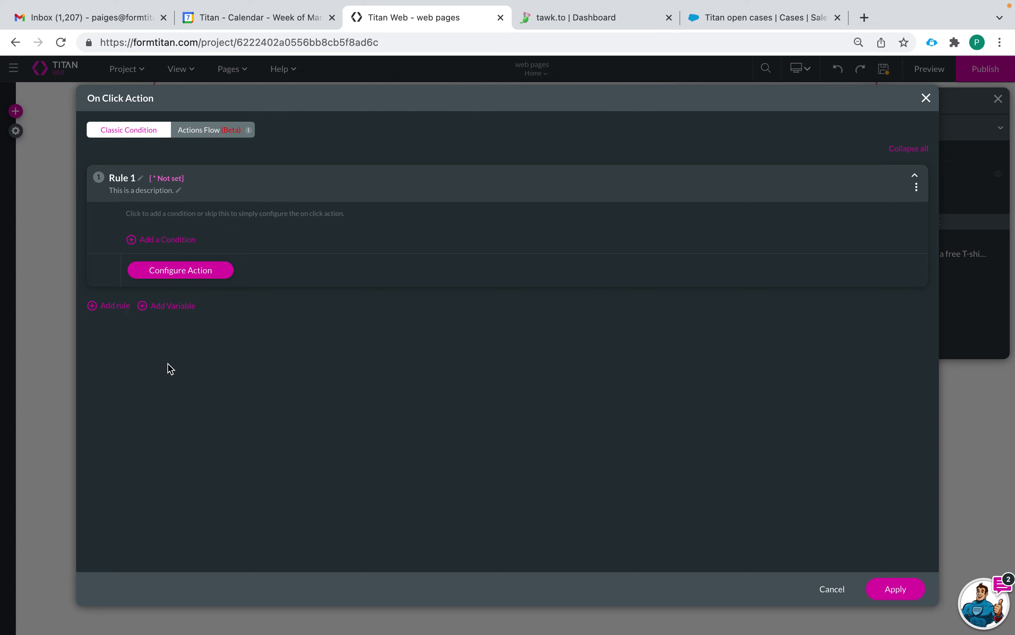
left_click(191, 273)
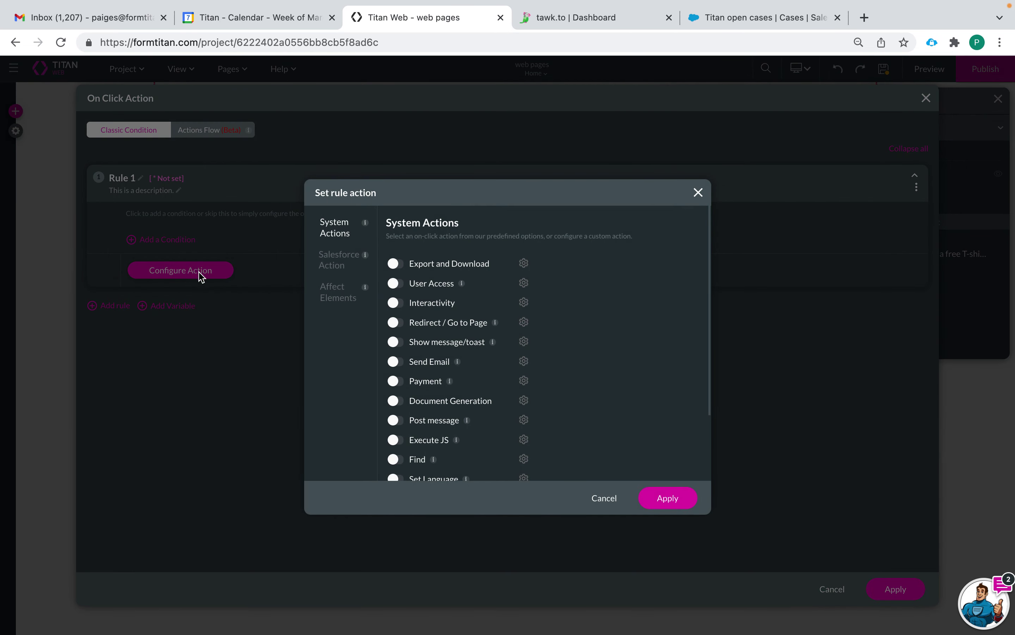
scroll(457, 340, "down", 2)
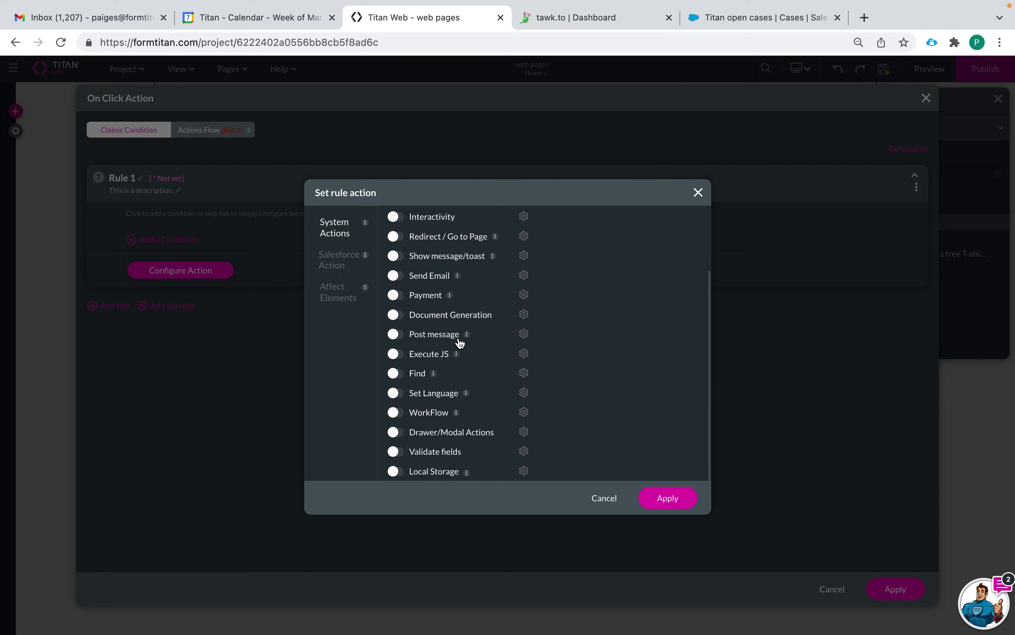
scroll(458, 340, "up", 2)
left_click(329, 261)
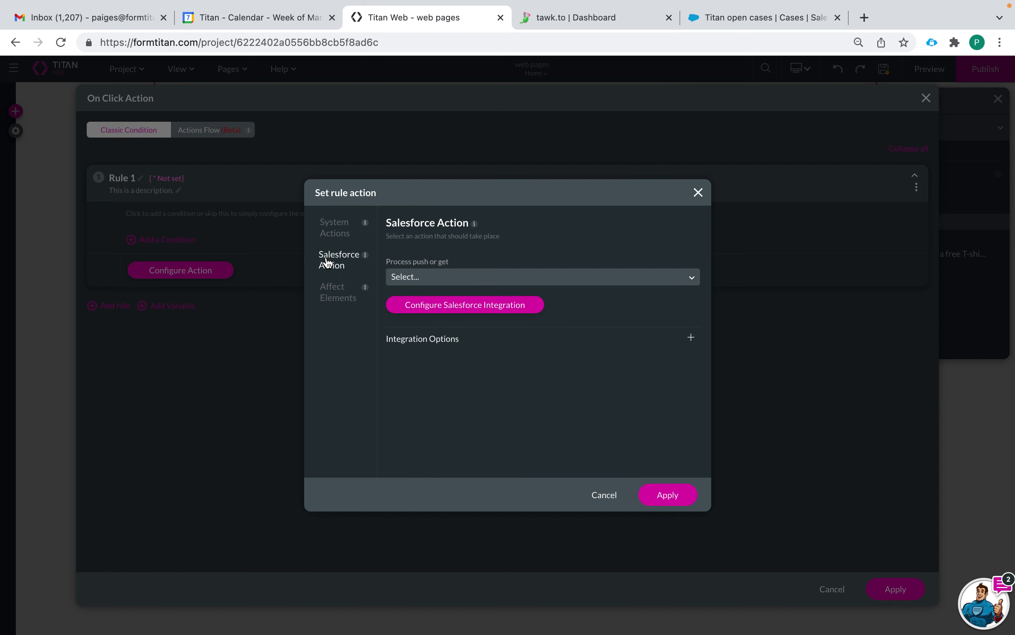
left_click(333, 301)
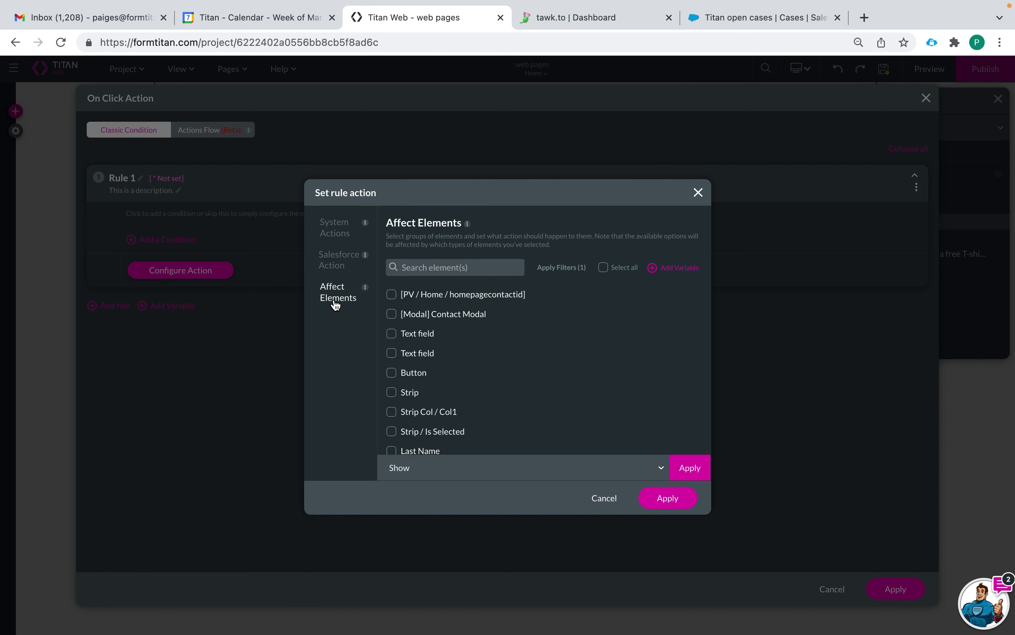
left_click(698, 193)
In Actions Flow, add a Salesforce Action node creating a Contact after Start.
left_click(203, 130)
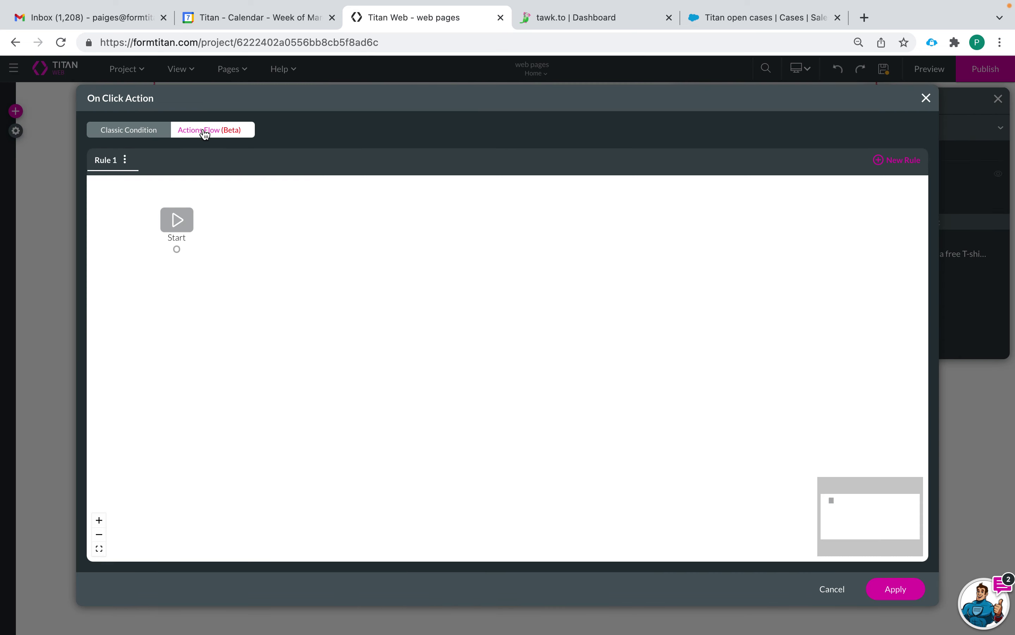
left_click(189, 250)
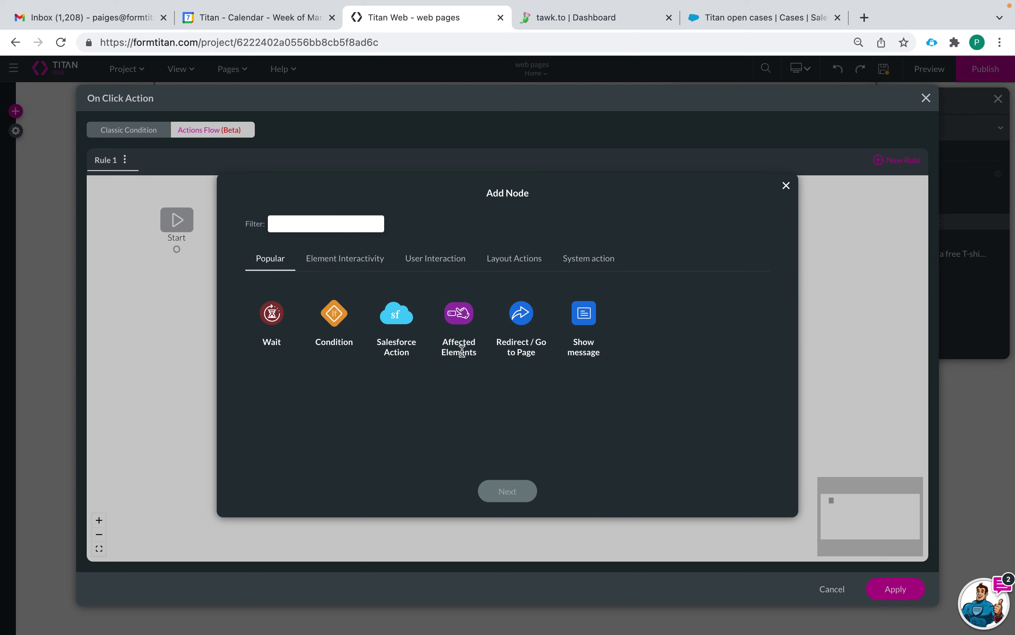
left_click(401, 321)
left_click(521, 496)
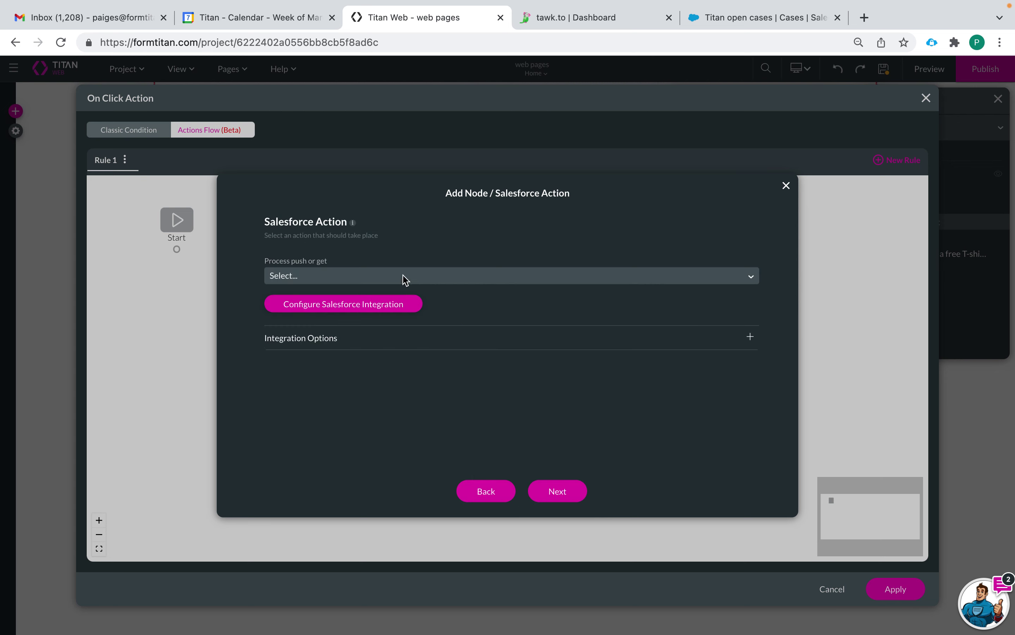
left_click(449, 279)
left_click(436, 345)
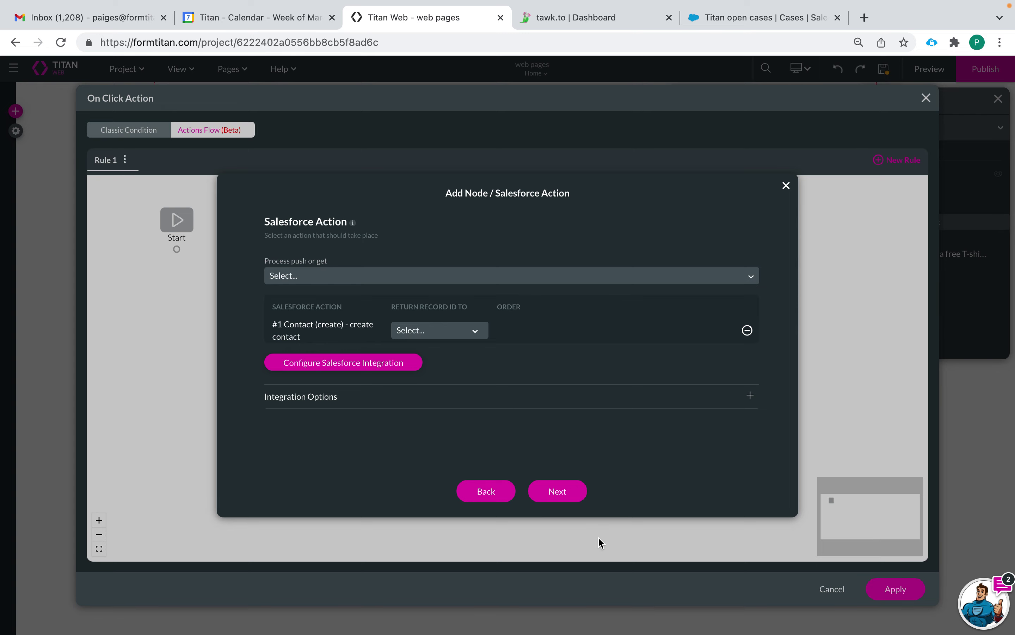
left_click(558, 491)
left_click(550, 488)
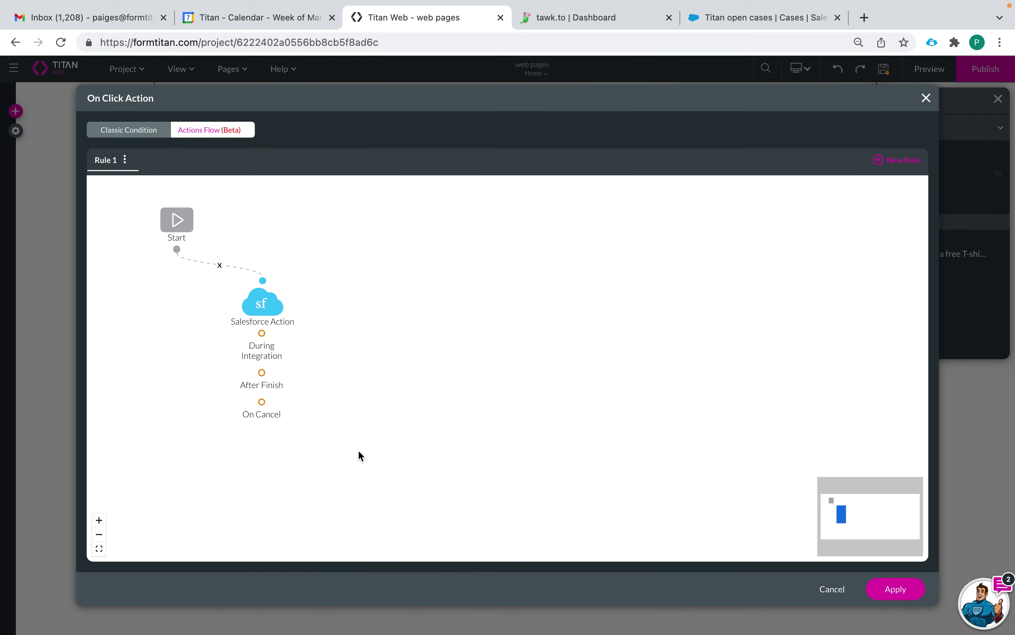
Add a Redirect / Go to Page node targeting Page 2 after the Salesforce action.
left_click(276, 373)
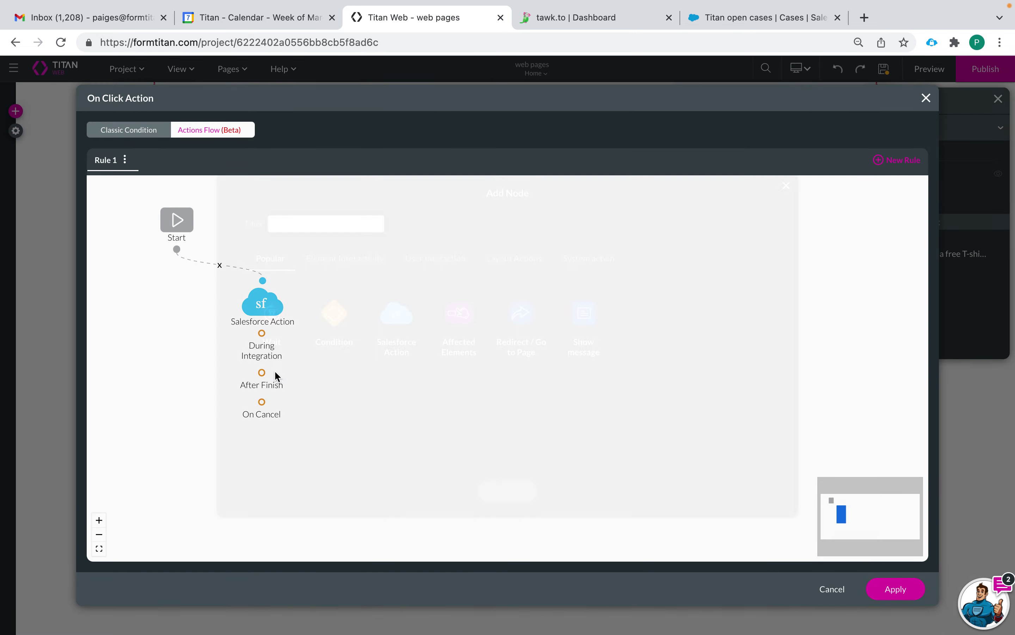
left_click(521, 319)
left_click(510, 491)
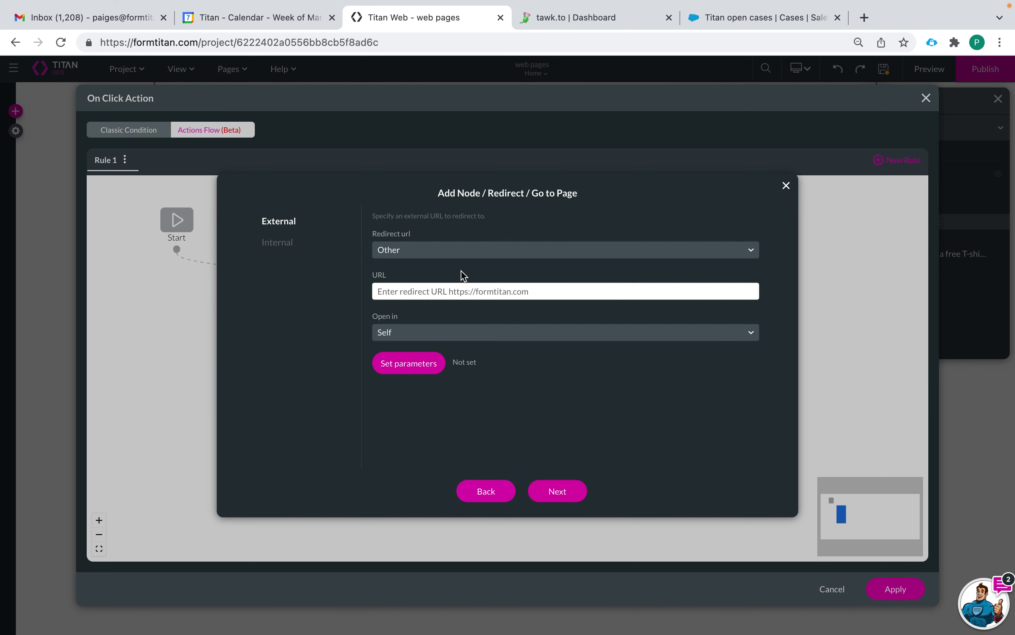
left_click(270, 245)
left_click(424, 250)
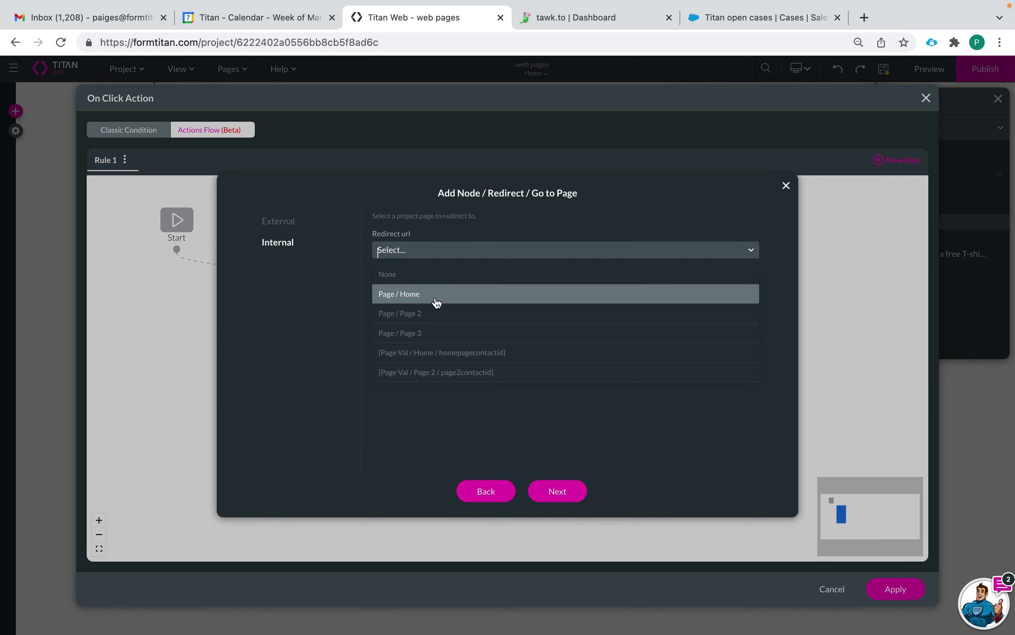
left_click(445, 316)
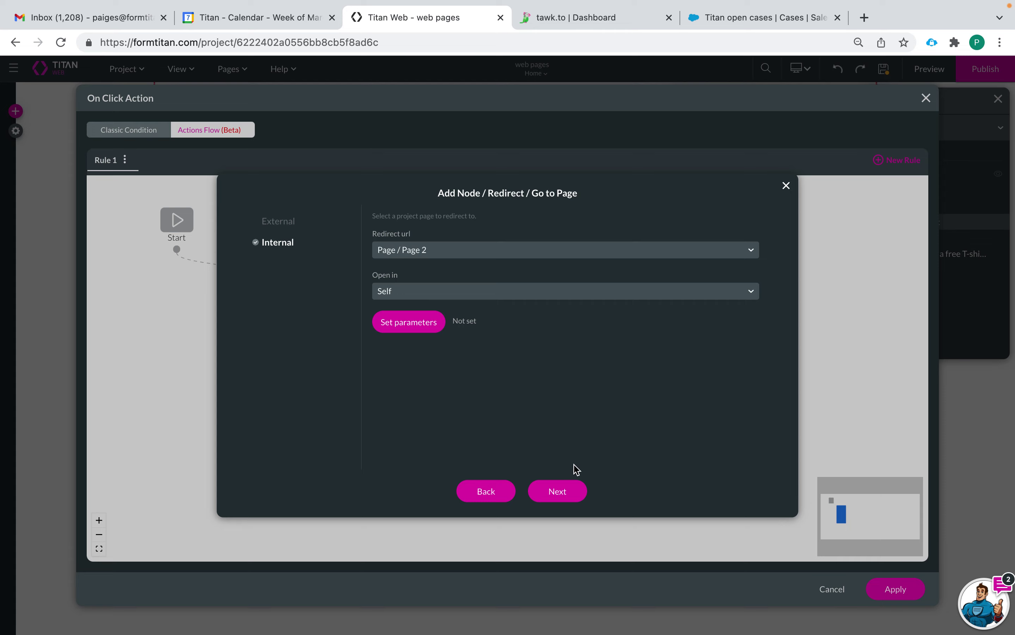
left_click(564, 491)
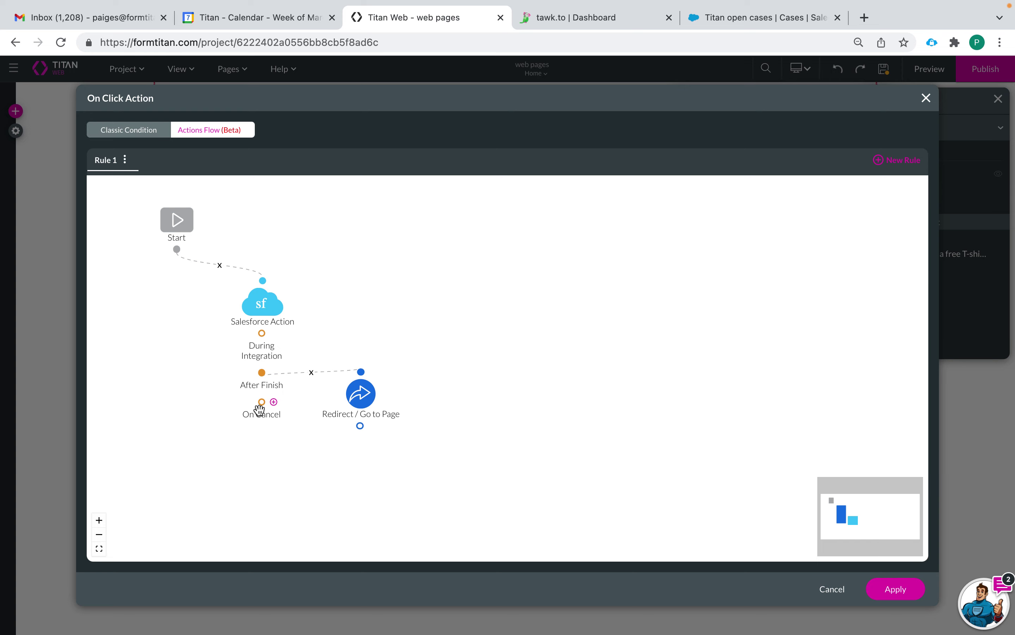
Reposition the redirect node and reconnect After Finish to it.
left_click(311, 372)
left_click_drag(361, 392, 360, 364)
left_click_drag(263, 373, 377, 410)
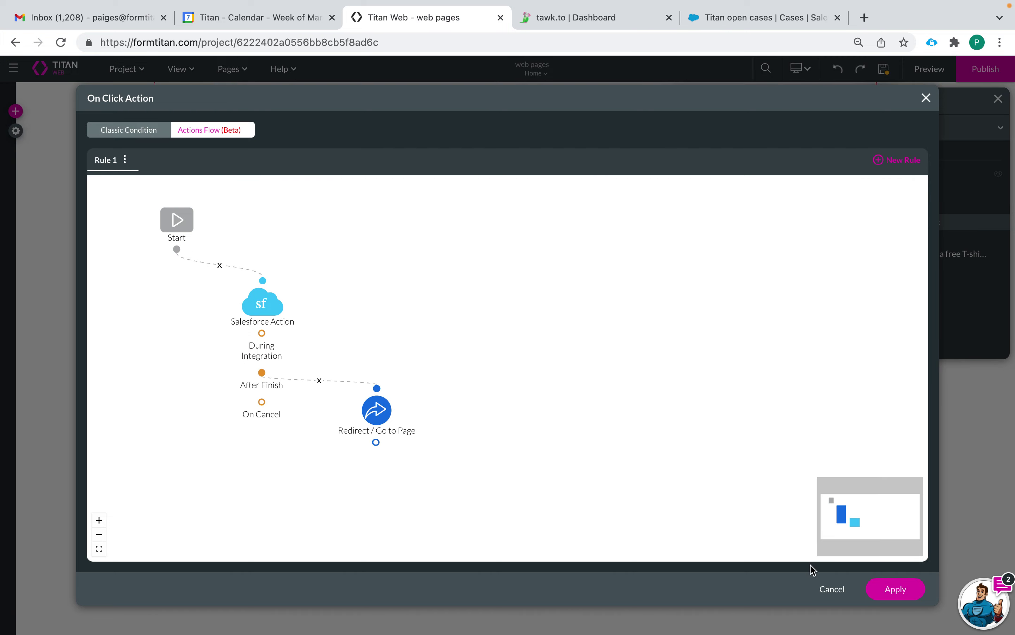
Apply the action flow, review the Conditions, Animation and Metadata tabs, then close Button Settings.
left_click(901, 590)
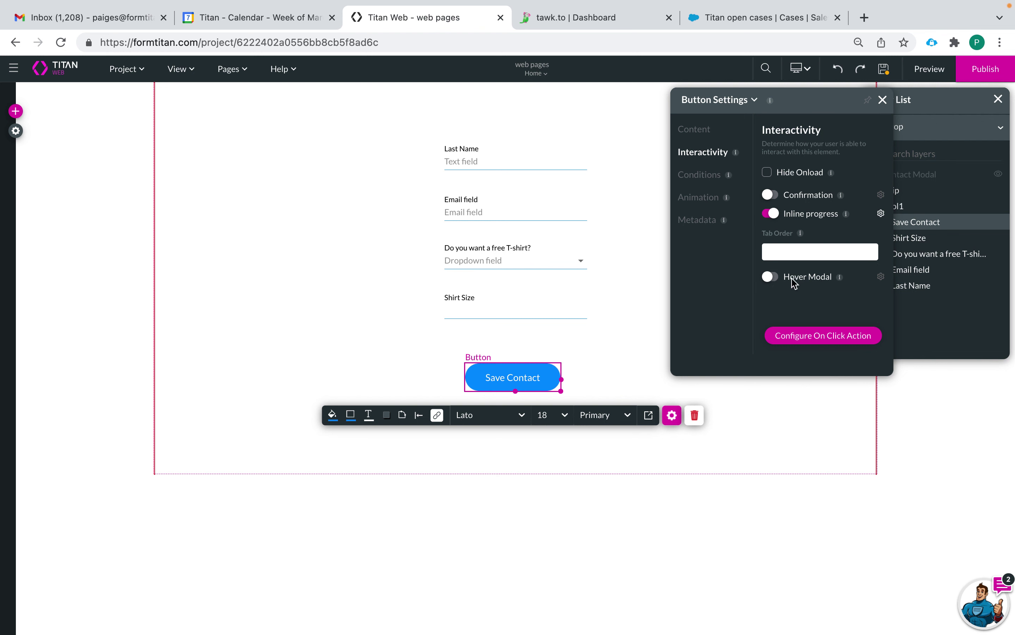
left_click(699, 176)
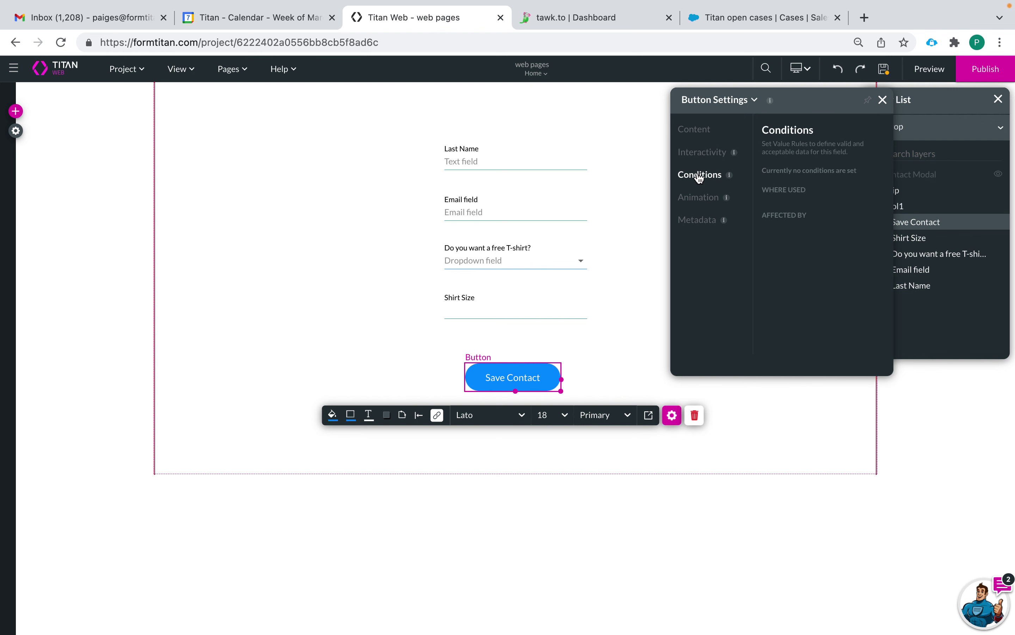
left_click(704, 202)
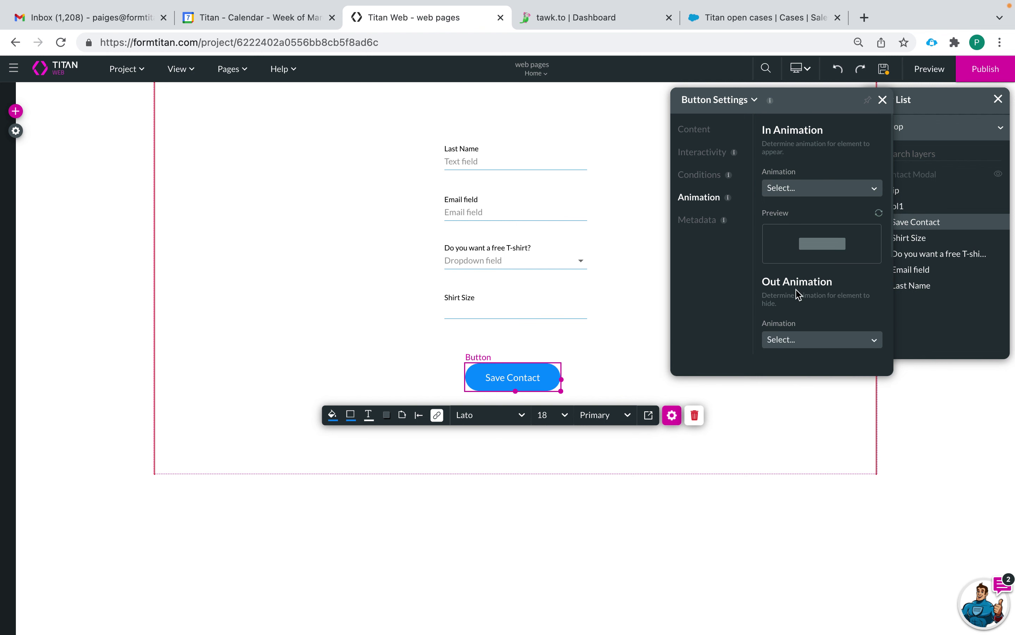
scroll(797, 293, "down", 4)
left_click(700, 220)
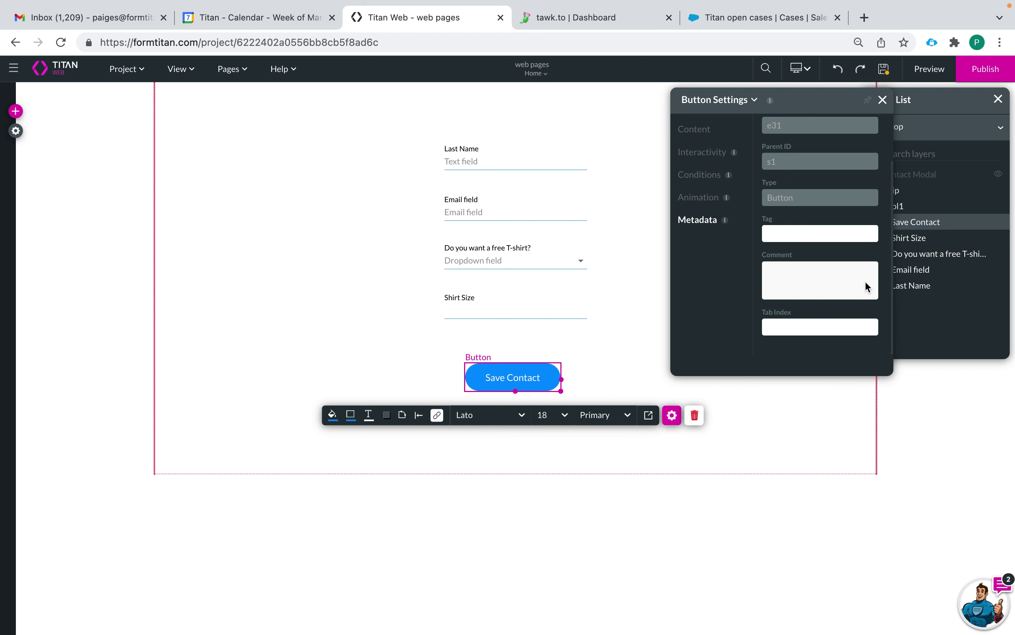
left_click(884, 101)
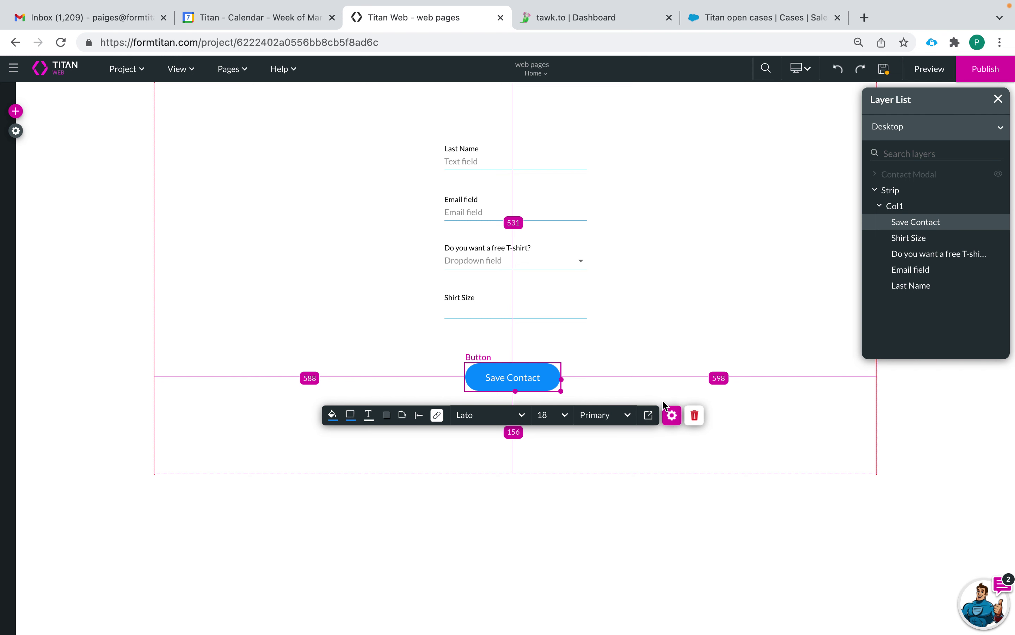
Review the button's Hover and Clicked styling and centre it horizontally under the fields.
left_click(649, 416)
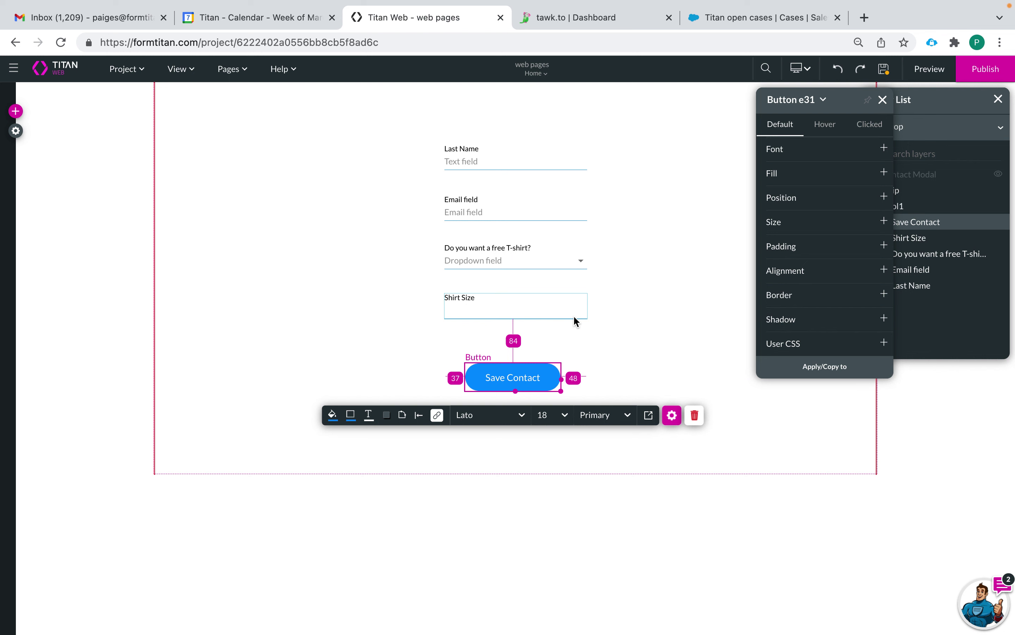
left_click(828, 124)
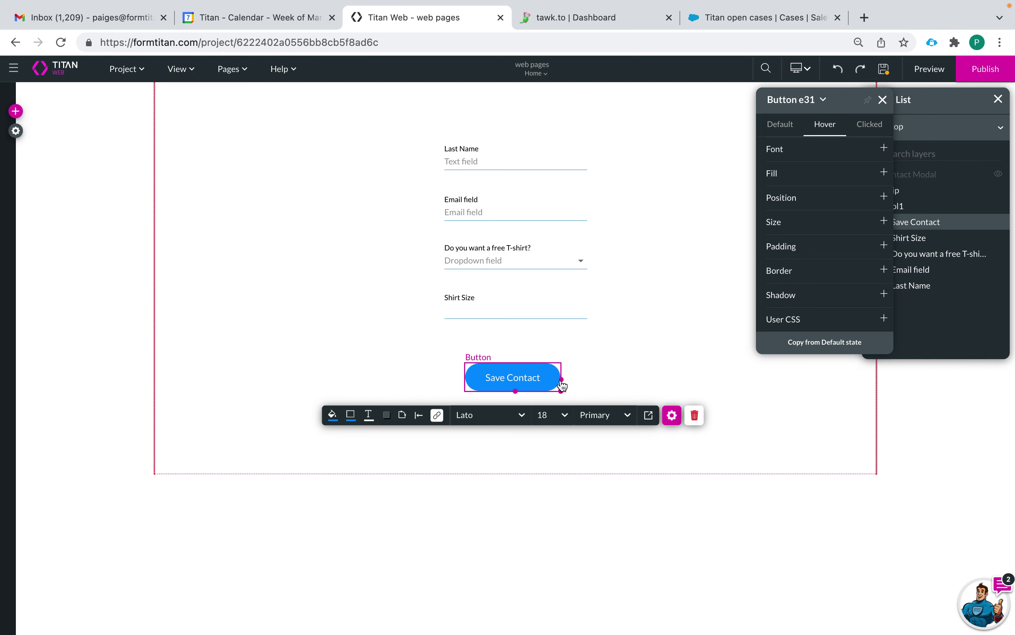
left_click(851, 125)
left_click_drag(535, 376, 541, 377)
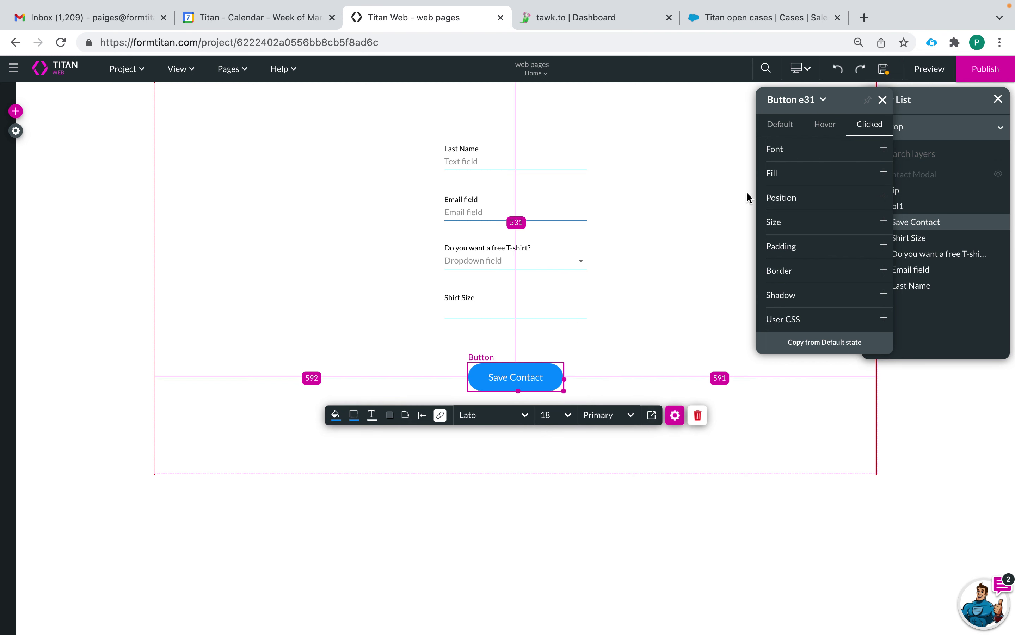
left_click(788, 127)
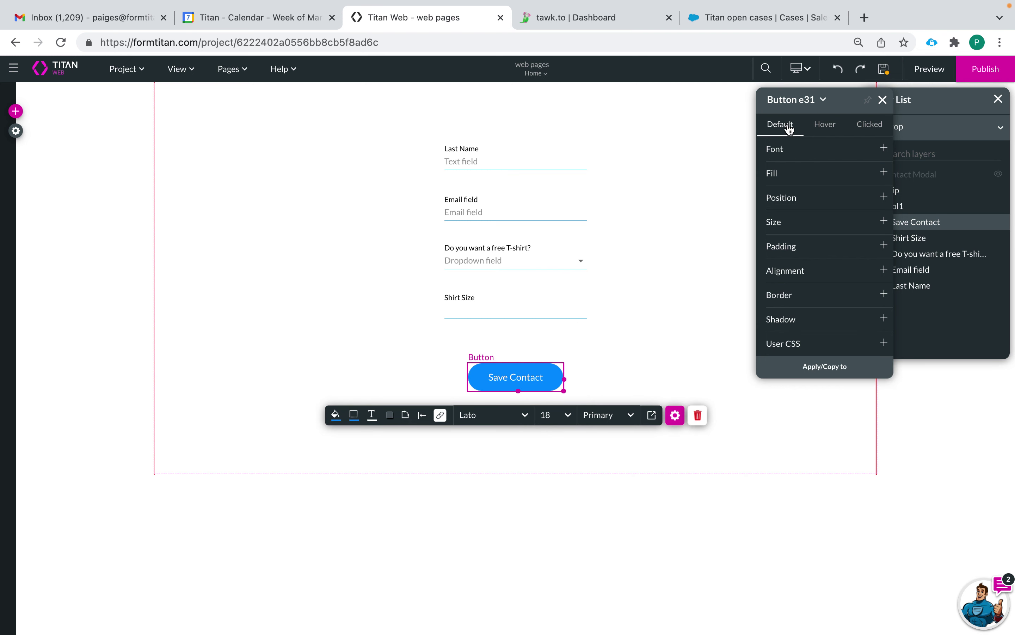
Reselect the button and expand its Font and Fill settings, showing fill #0091ff on Hover.
left_click(700, 263)
left_click(555, 383)
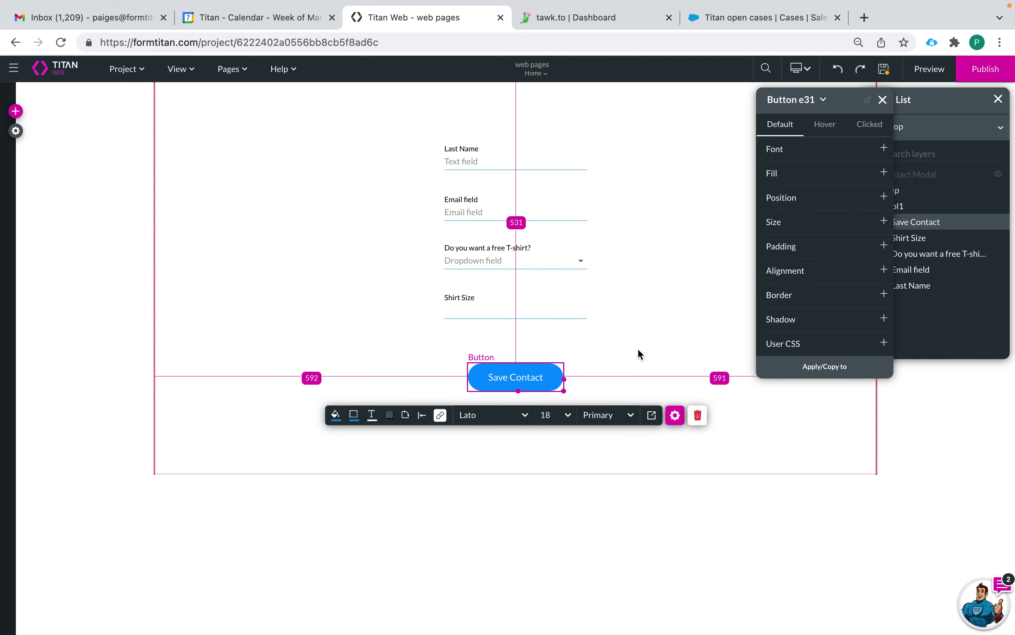
left_click(638, 348)
left_click(546, 384)
left_click(783, 152)
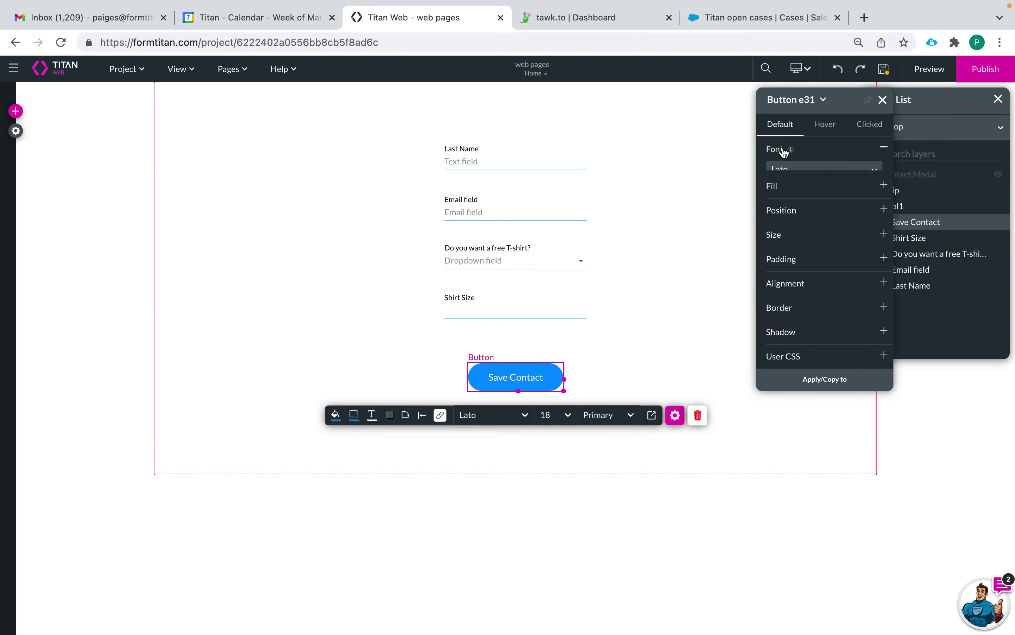
left_click(788, 285)
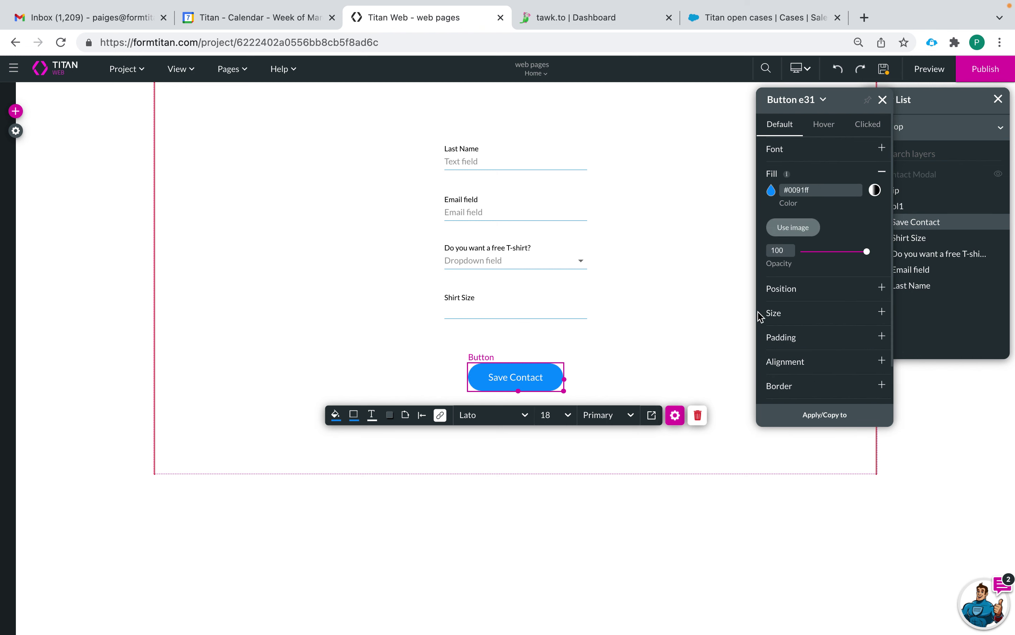
scroll(781, 368, "down", 1)
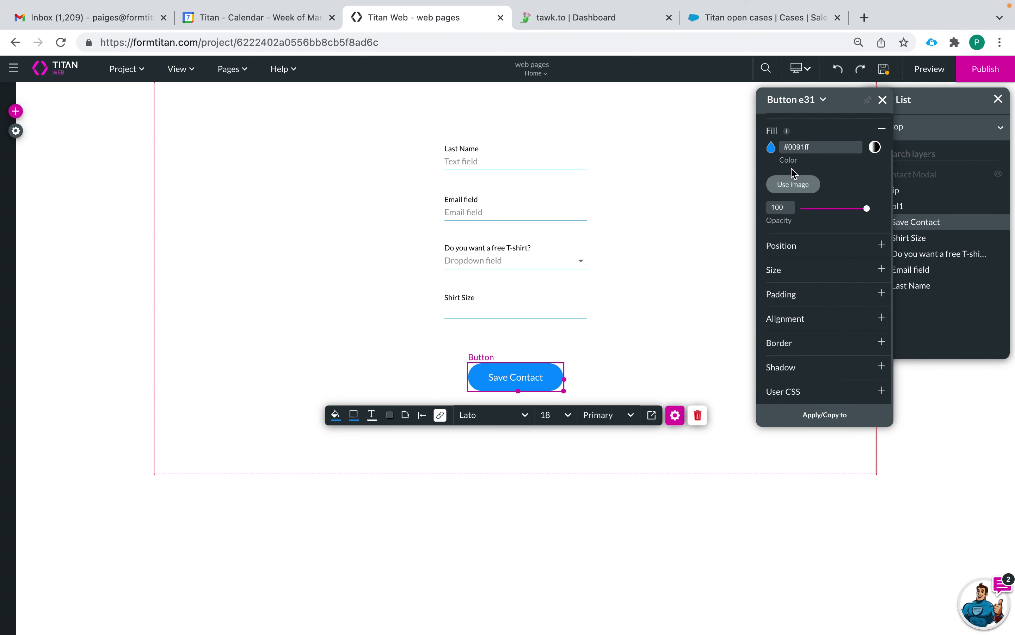
scroll(792, 169, "up", 1)
left_click(828, 125)
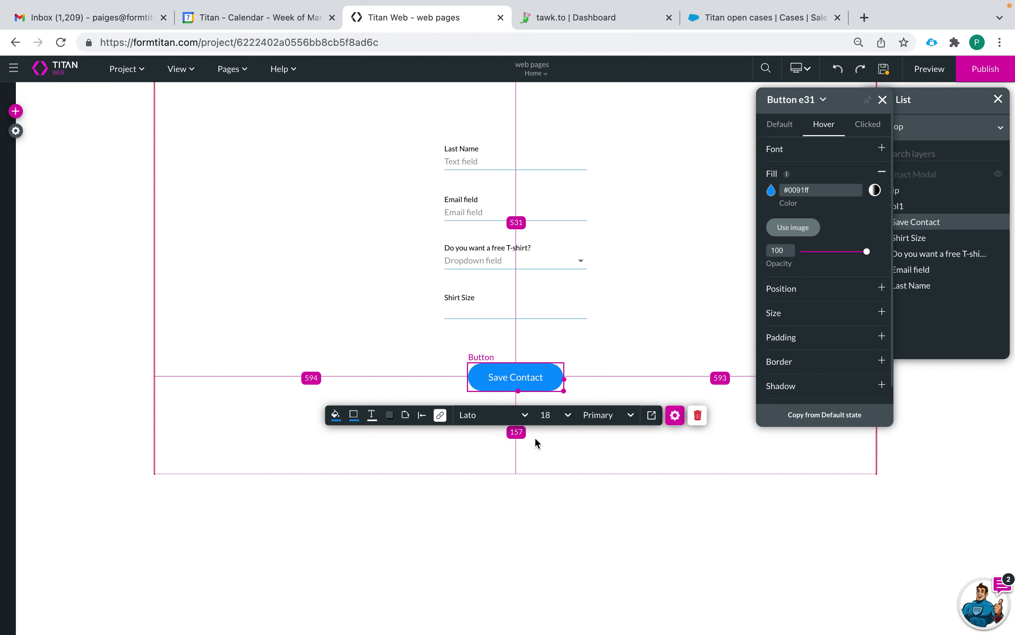
Try the Secondary style, restore Primary, and set the button text size to 14.
left_click(658, 447)
left_click(547, 388)
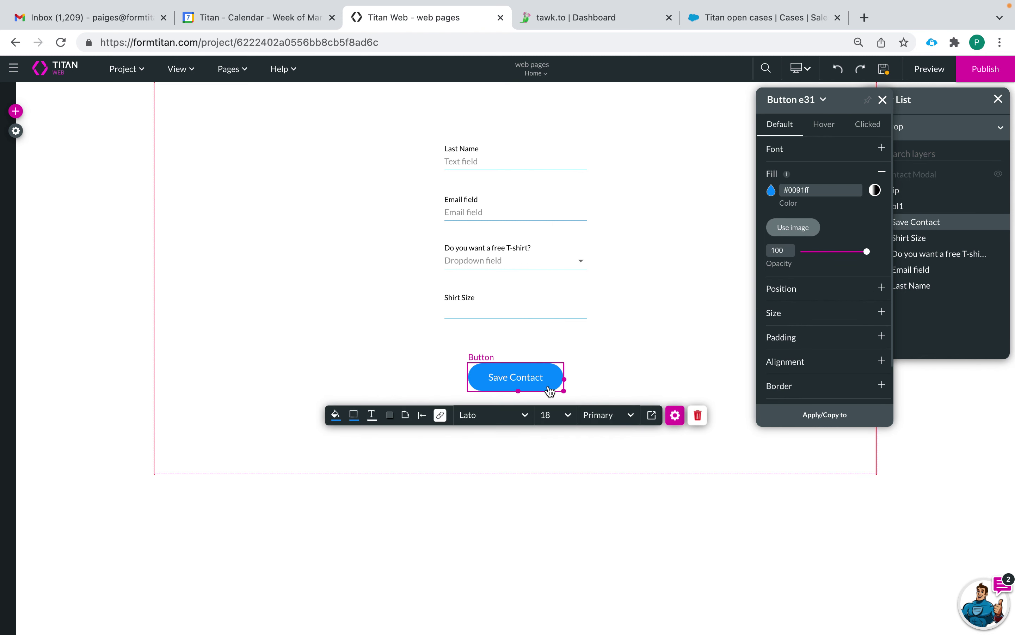
left_click(615, 424)
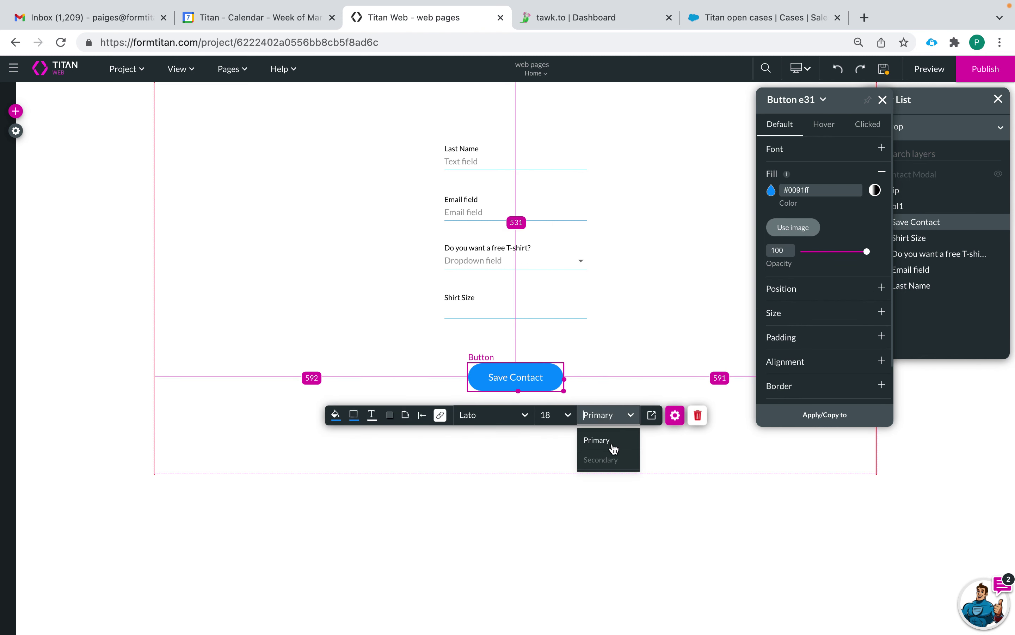
left_click(603, 459)
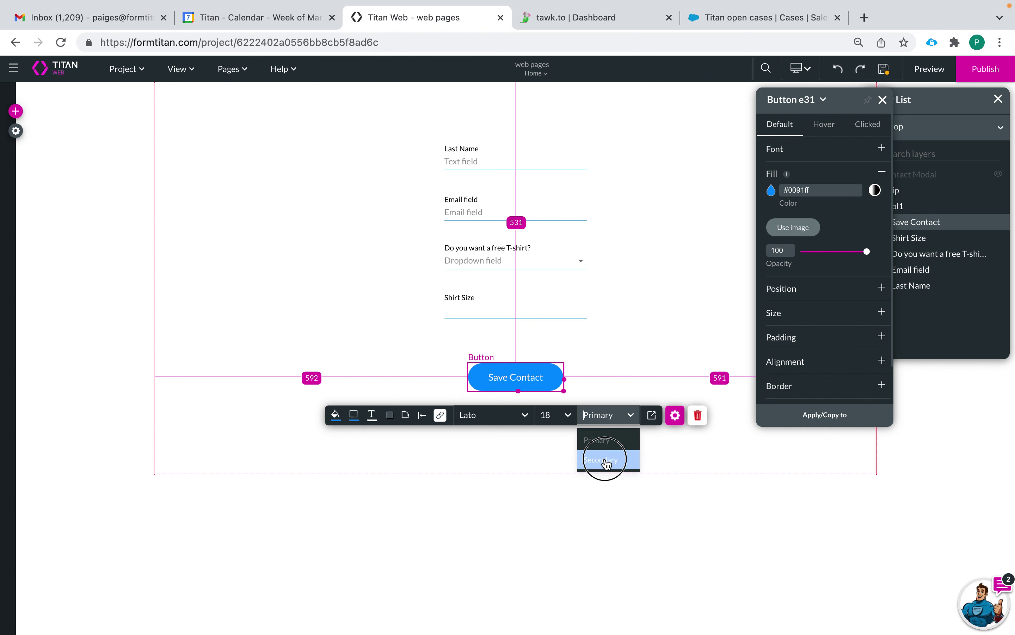
left_click(612, 414)
left_click(609, 440)
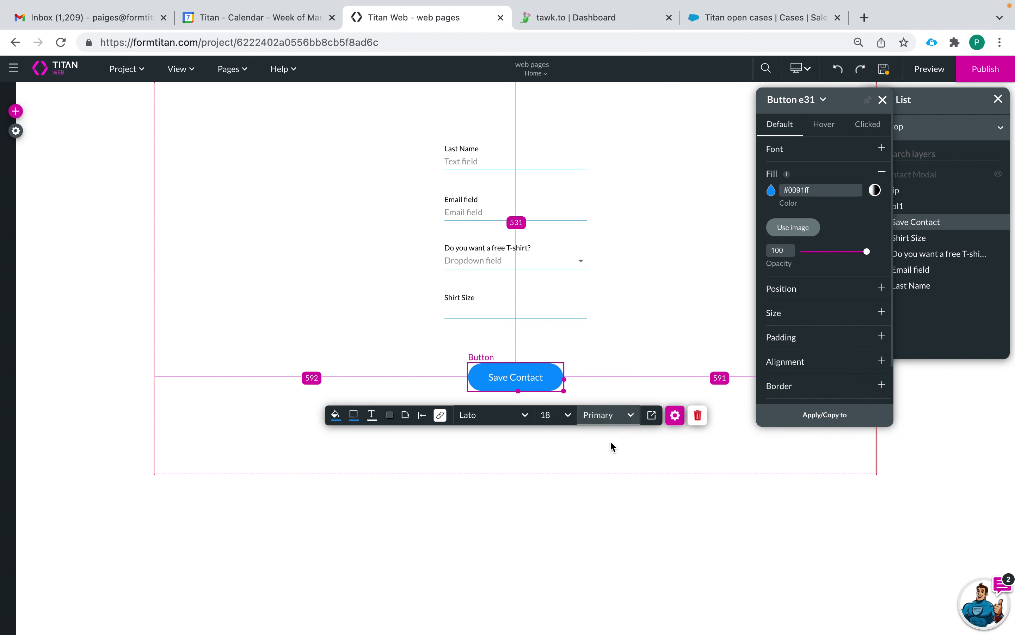
left_click(558, 418)
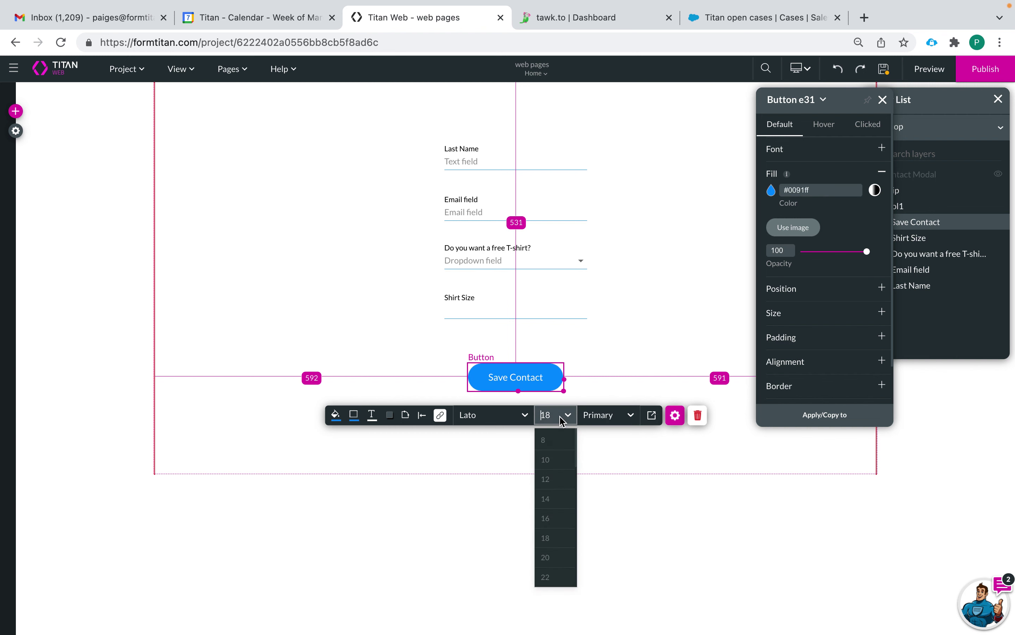
left_click(560, 498)
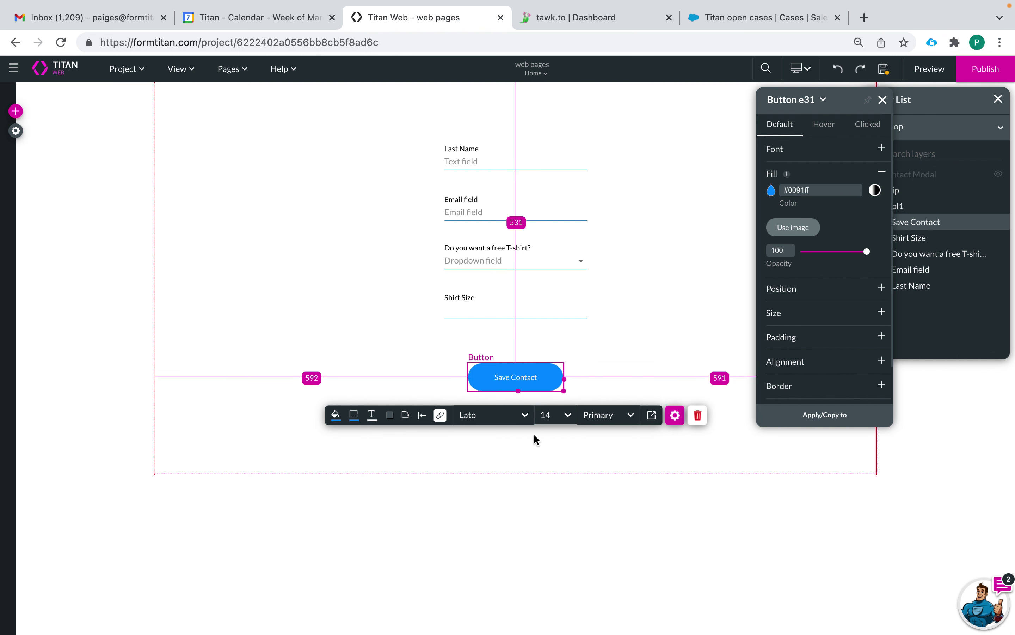
Change the button text font to Helvetica after briefly trying IBM Plex Sans.
left_click(527, 421)
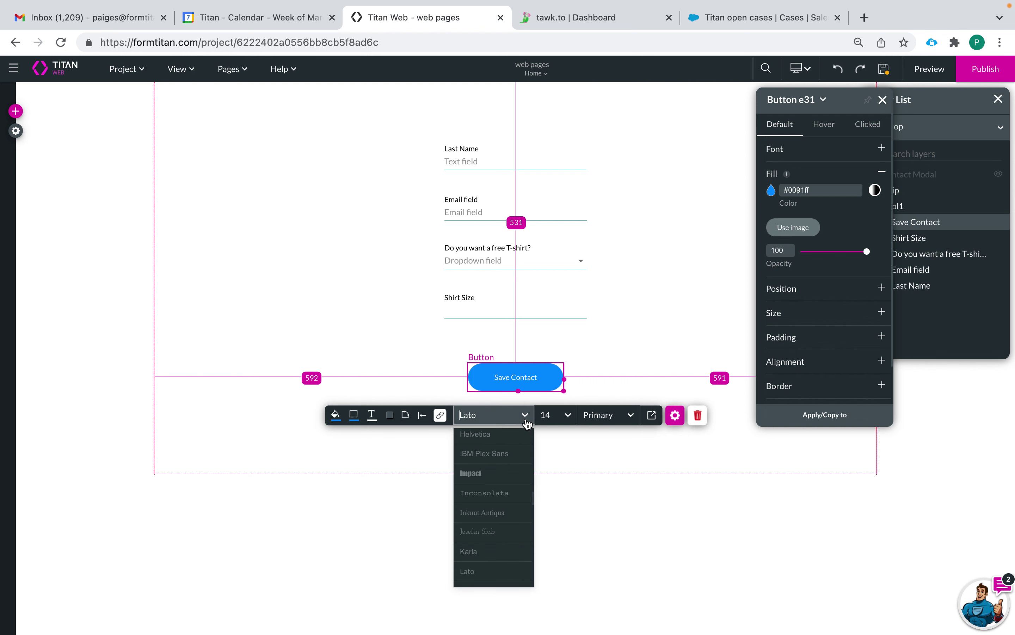
left_click(493, 452)
left_click(506, 420)
scroll(503, 483, "down", 2)
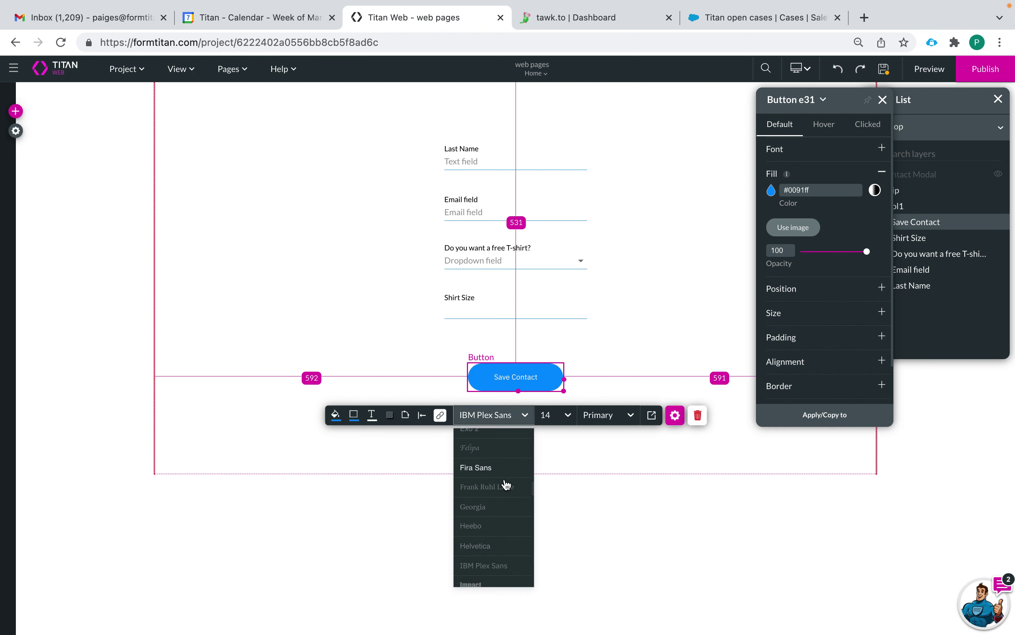
left_click(501, 511)
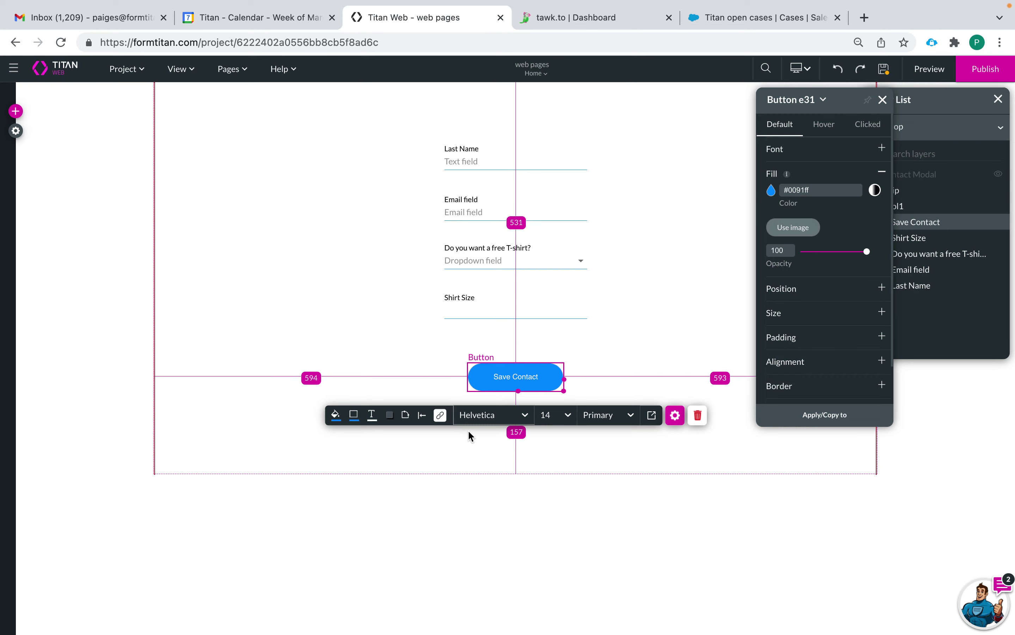
Review the Salesforce Action into Redirect on-click flow and show the button's Interactivity settings.
left_click(441, 417)
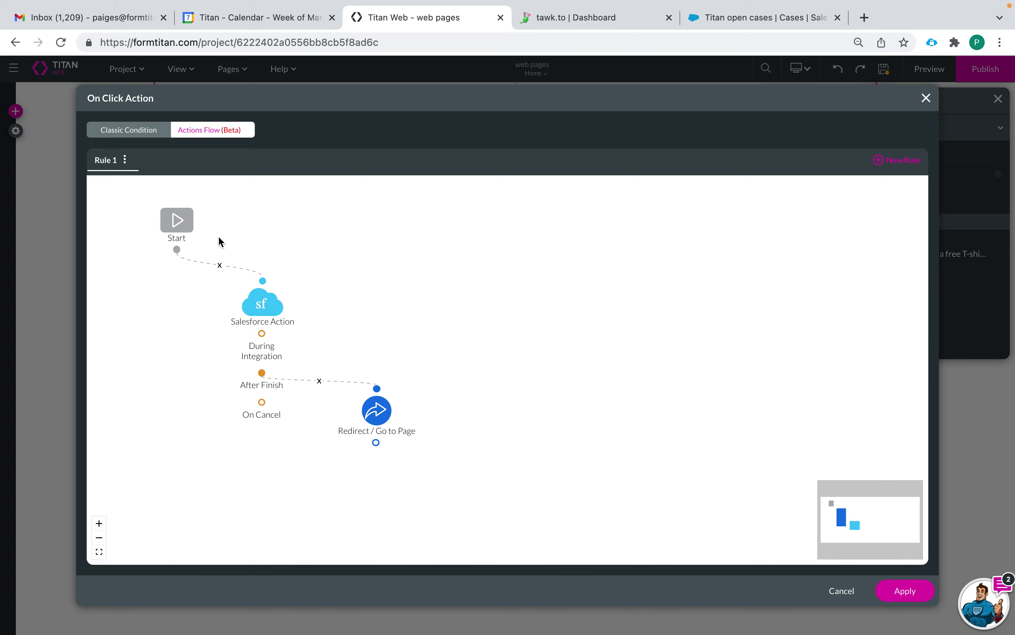
left_click(925, 100)
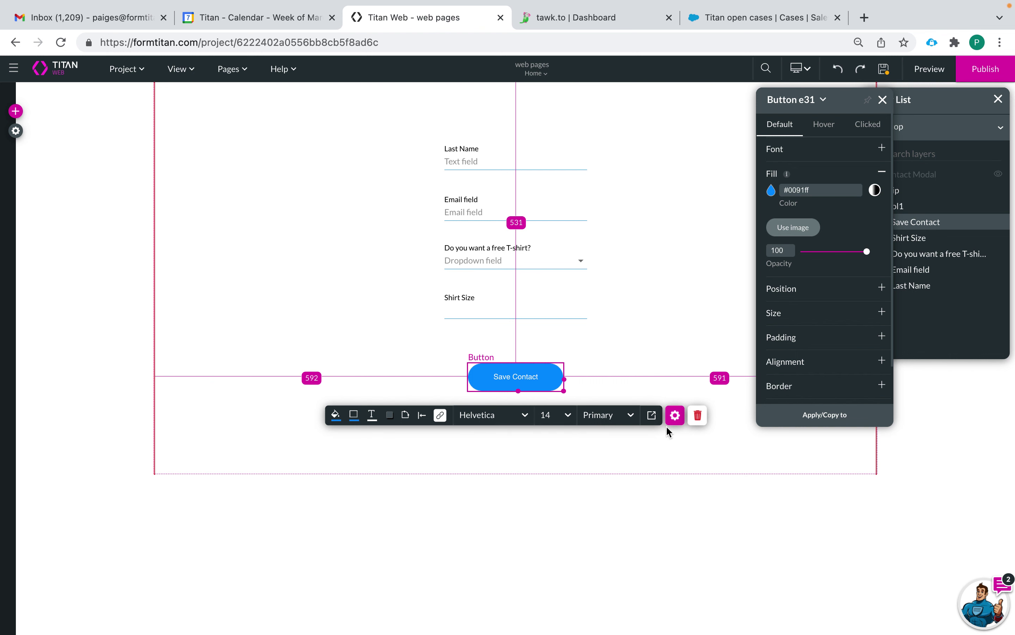
left_click(676, 416)
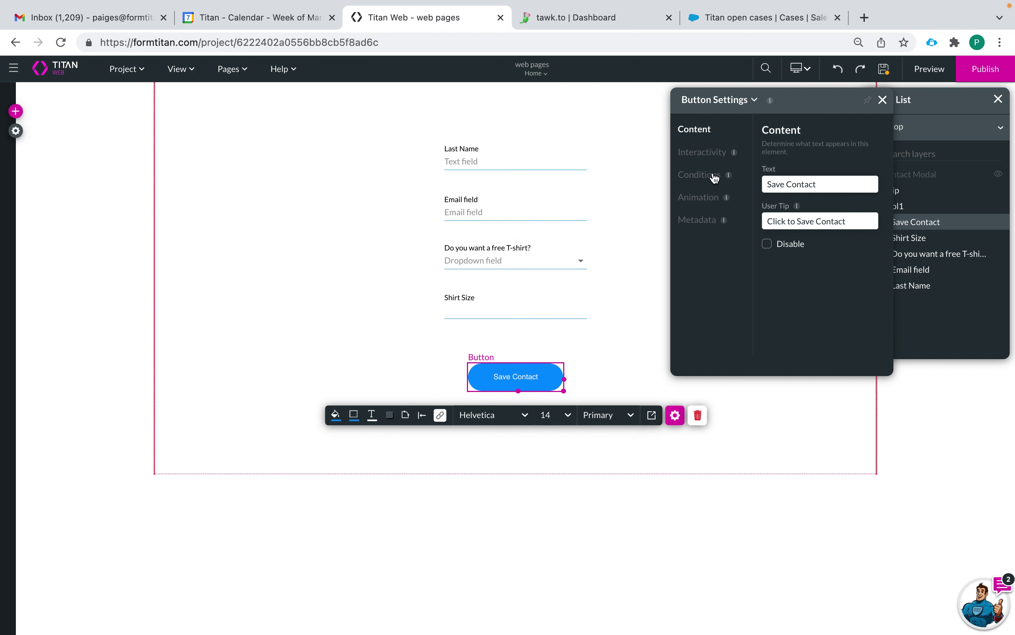
left_click(708, 154)
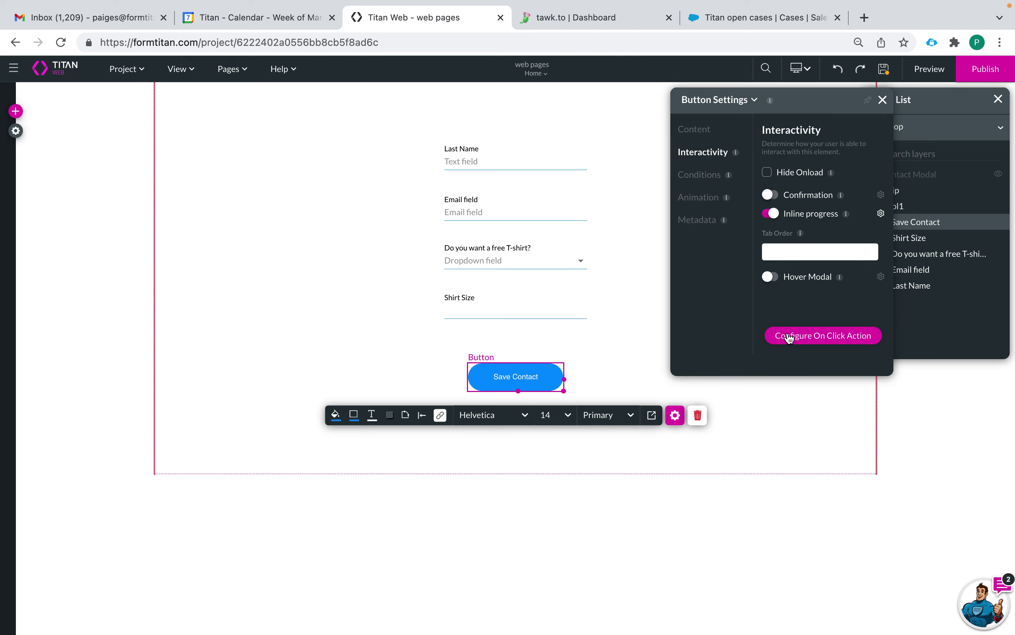
left_click(441, 415)
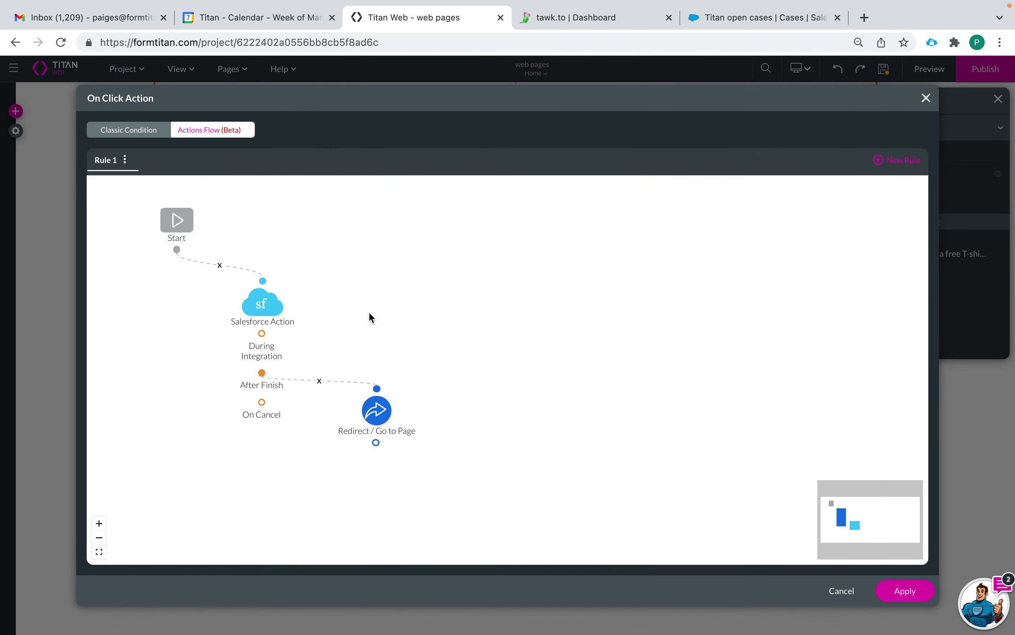
left_click(926, 97)
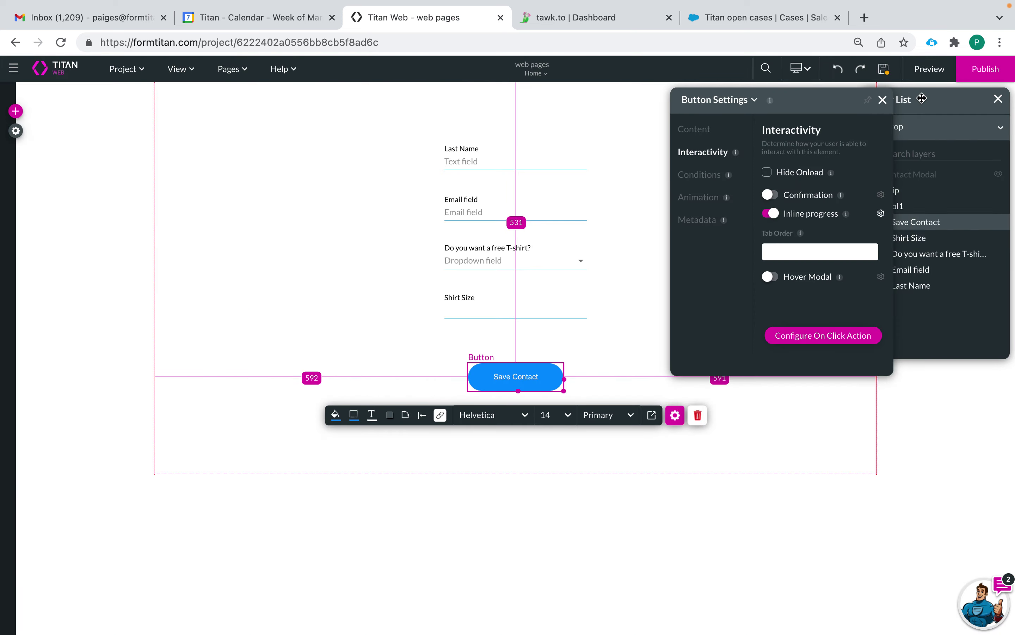
left_click(423, 417)
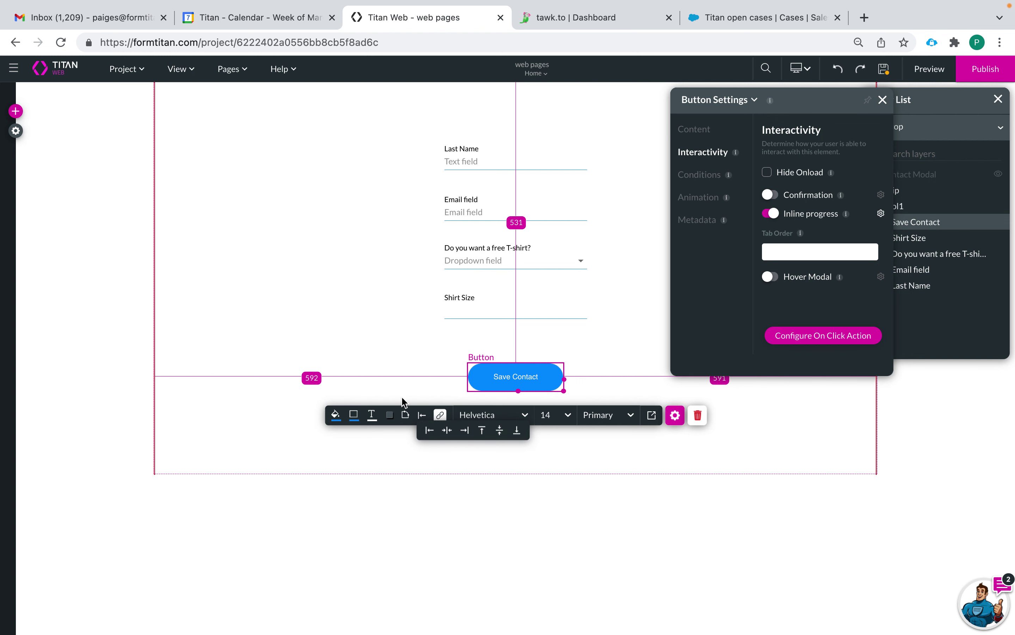
left_click(448, 432)
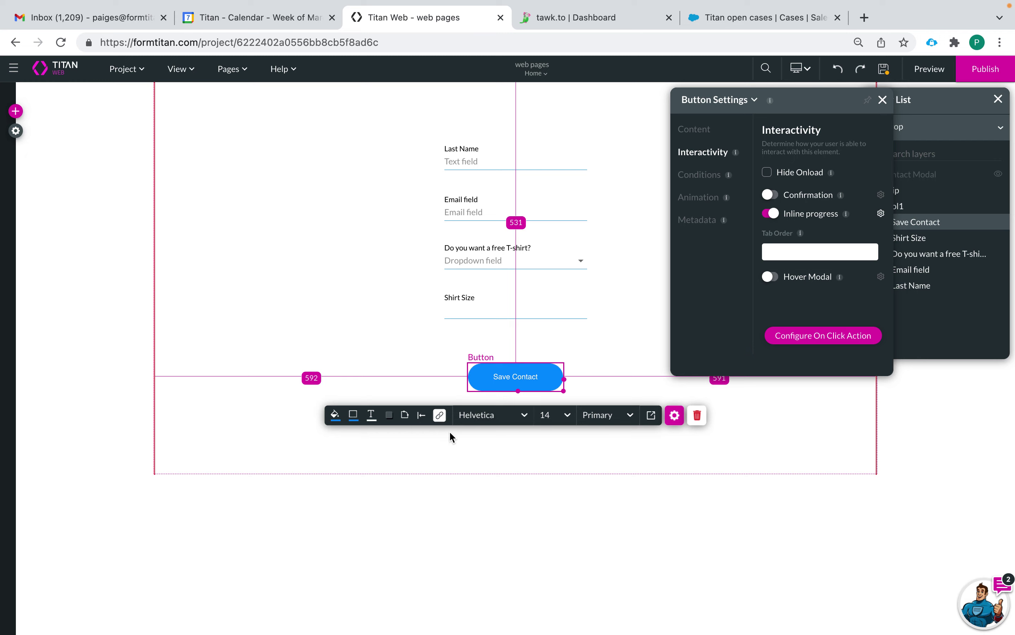
left_click(439, 416)
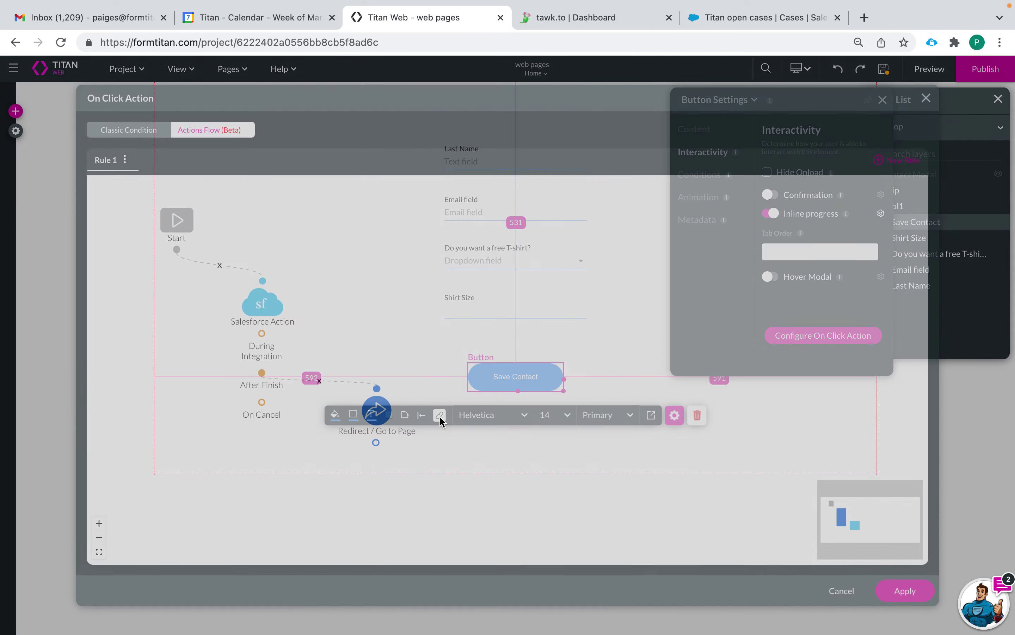
left_click(927, 98)
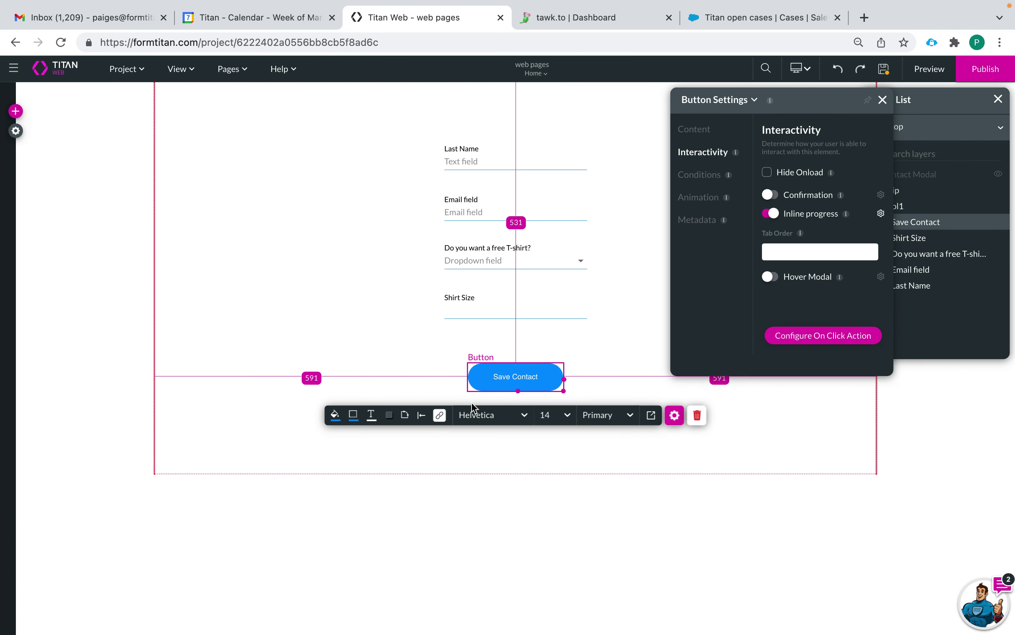
left_click(421, 416)
left_click(428, 432)
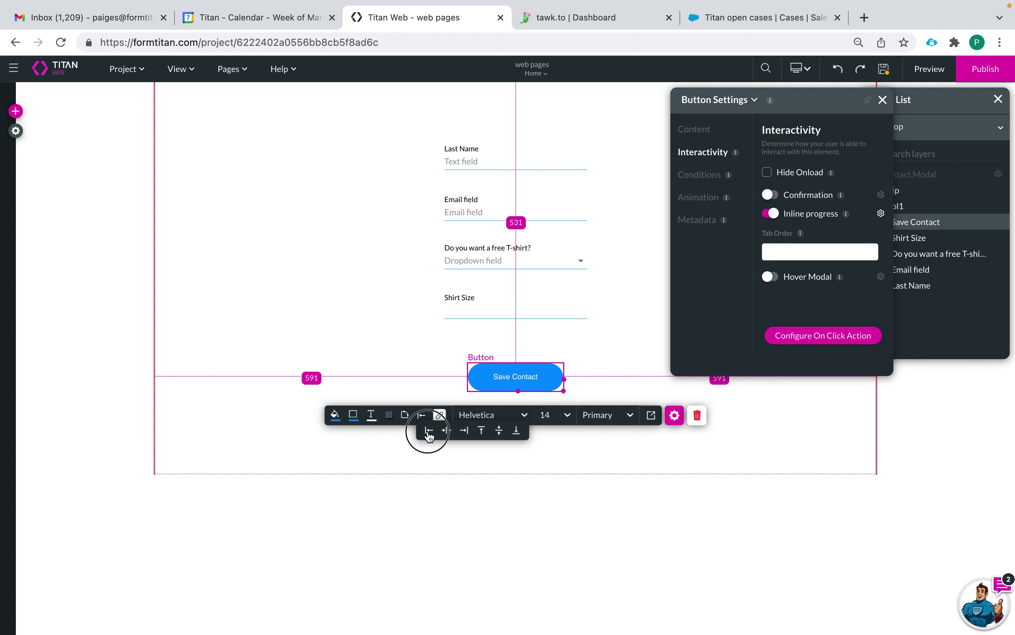
left_click(108, 416)
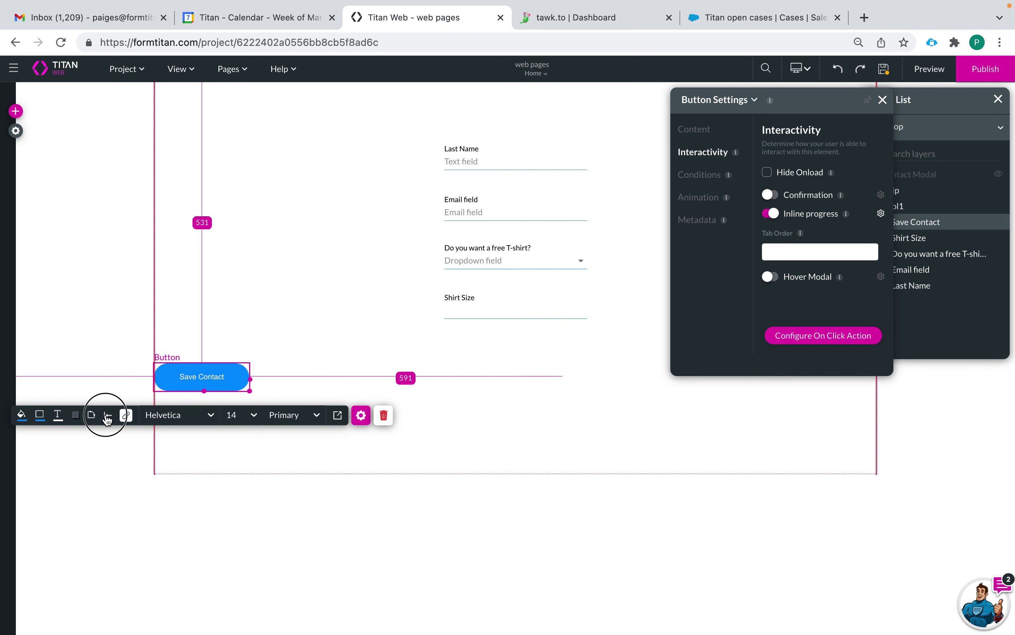
left_click(134, 428)
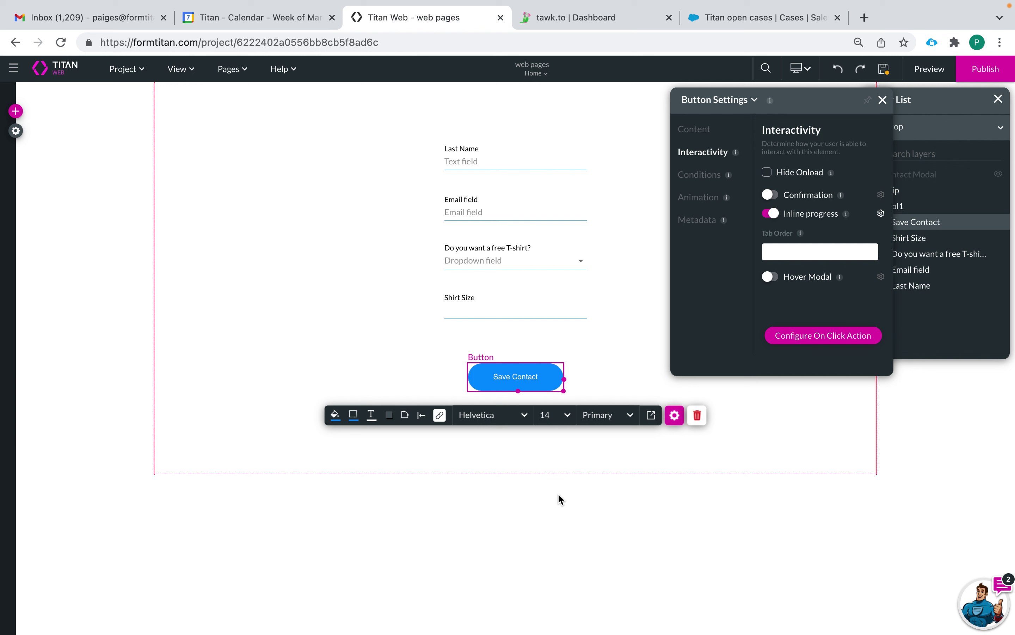
Drag the button's corner radius from 26 to 0 and confirm the square corners.
left_click(405, 416)
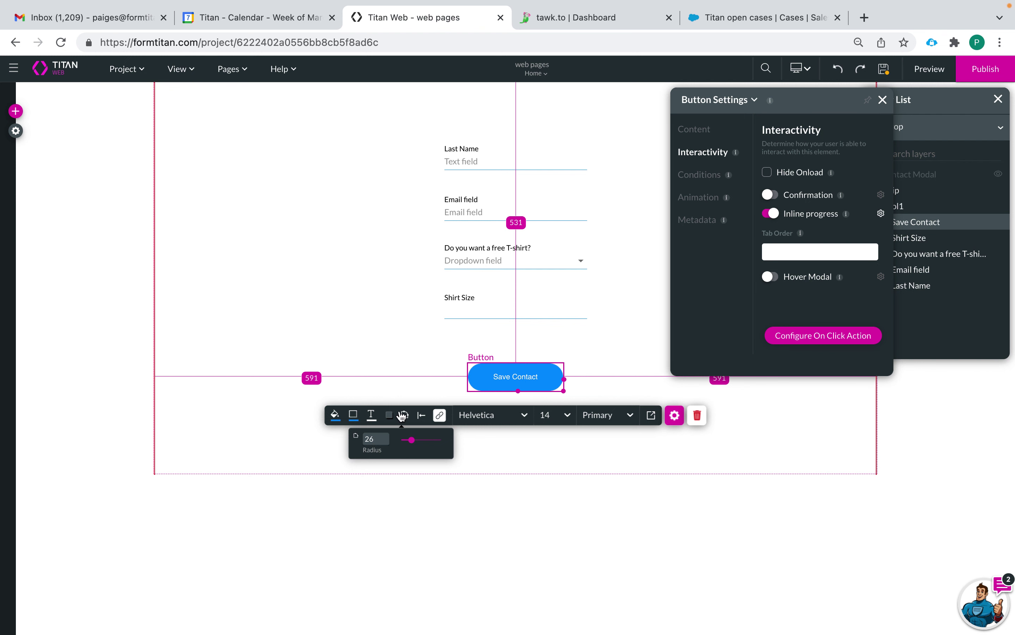
left_click_drag(411, 440, 360, 437)
left_click(411, 304)
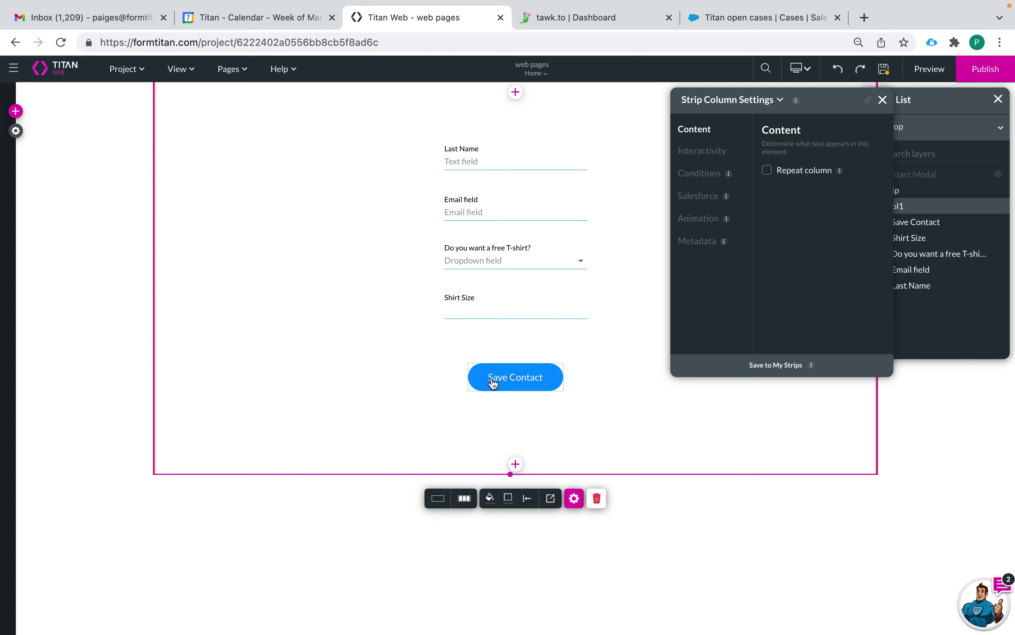
left_click(527, 384)
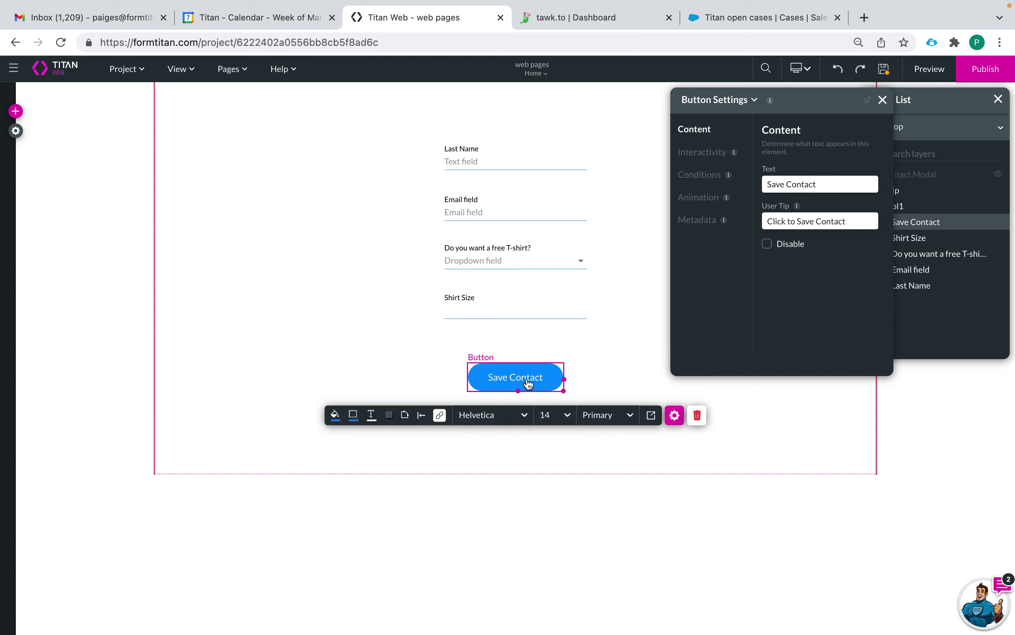
left_click(405, 418)
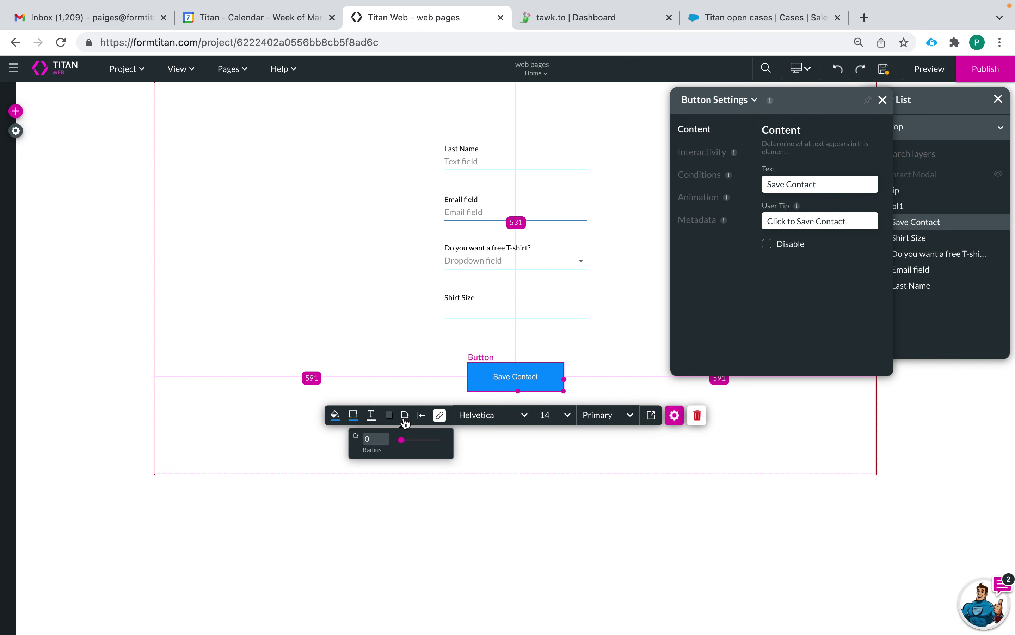
Set the button shadow's Blur, Spread, Y and X values to 100 each.
left_click(390, 416)
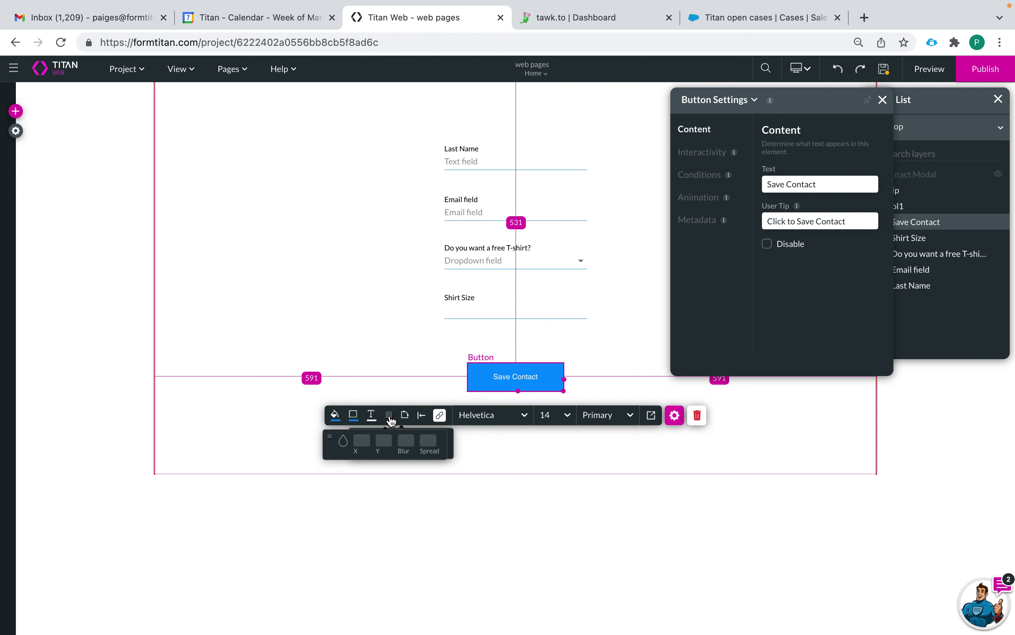
left_click(406, 443)
type("100")
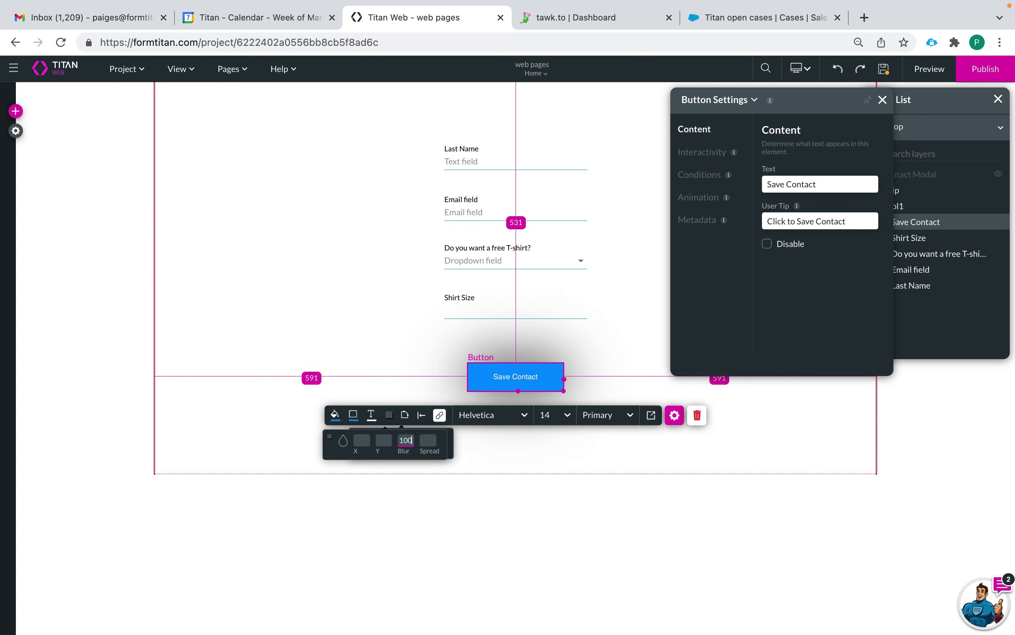
left_click(426, 442)
type("100")
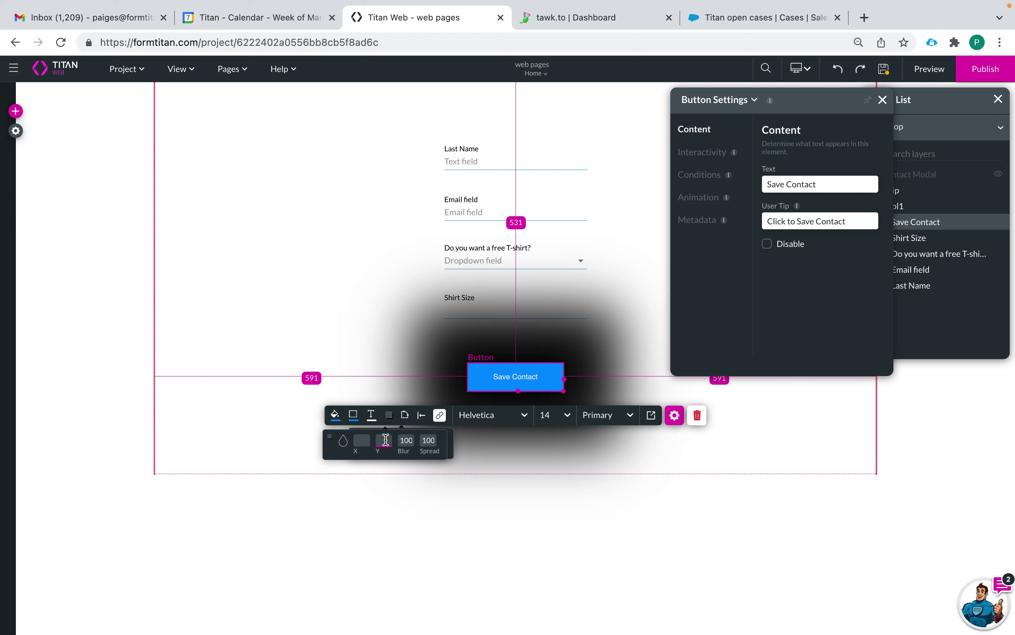
type("100")
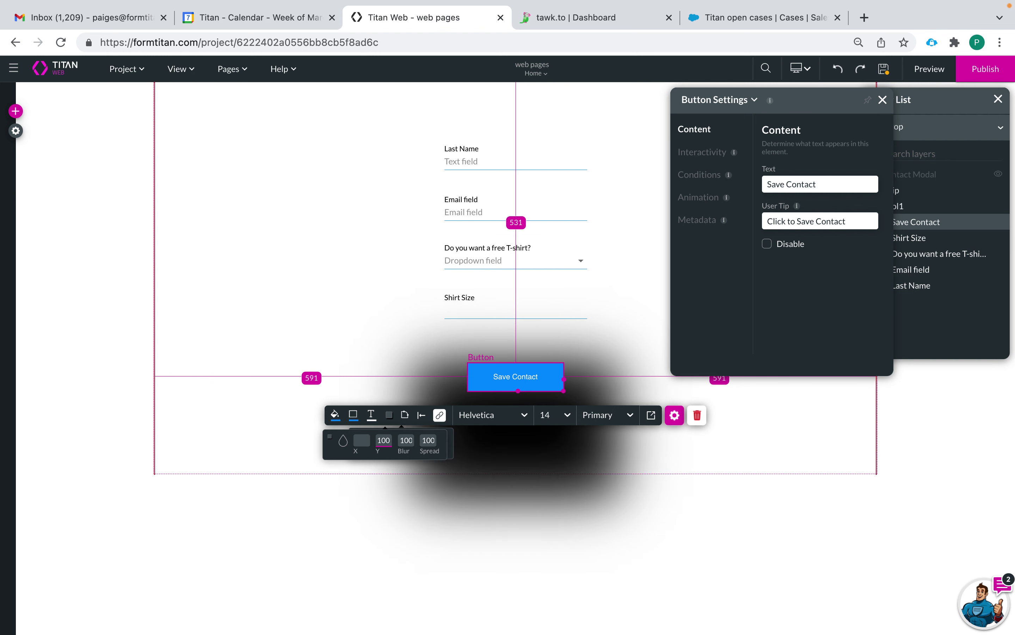
left_click(360, 440)
type("100")
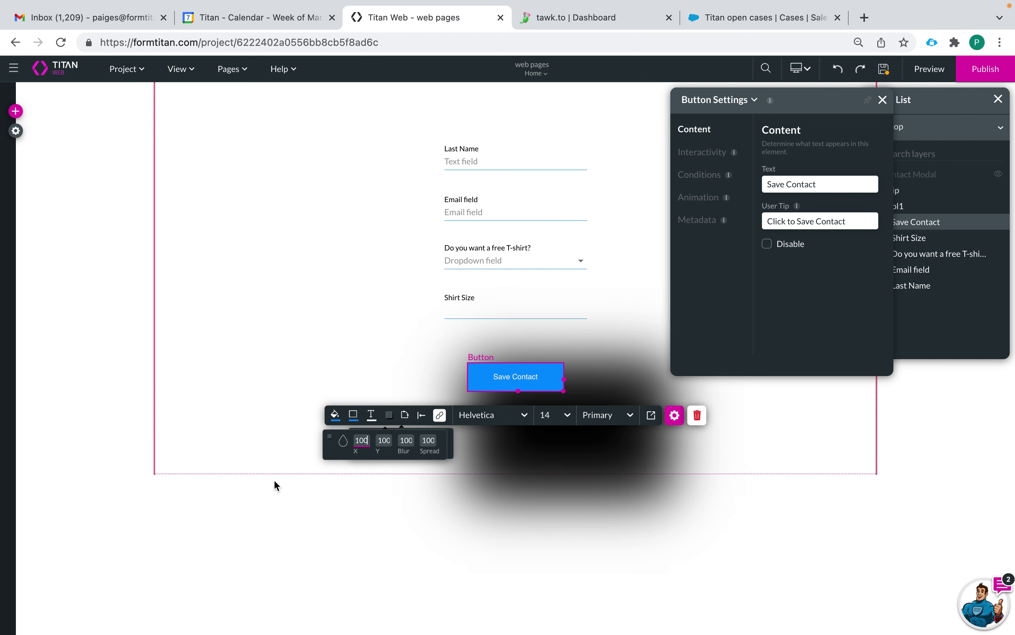
Make the shadow colour the light-blue theme swatch.
left_click(343, 445)
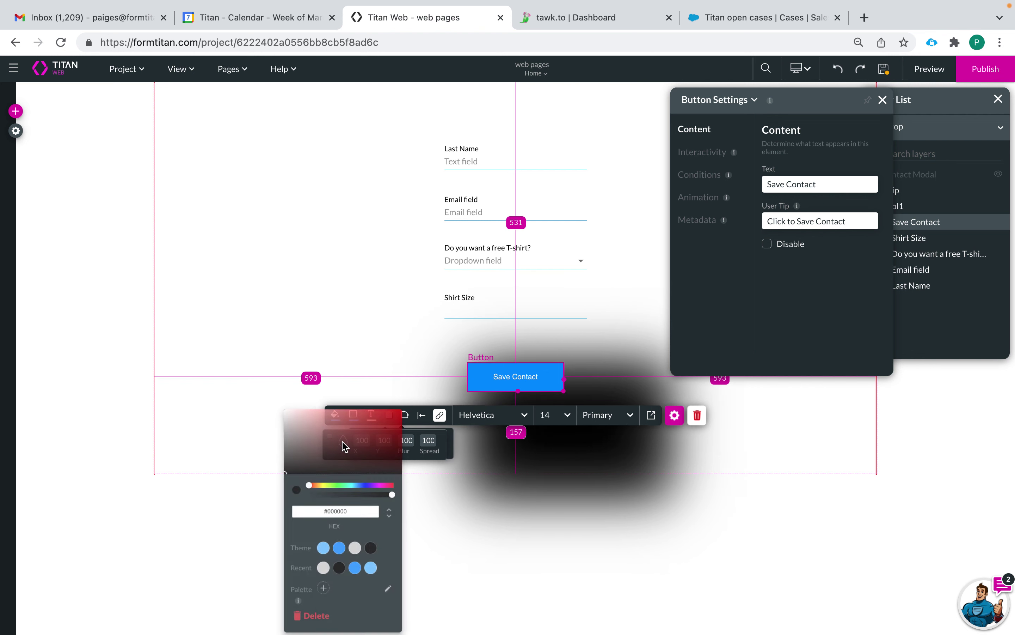
left_click(324, 550)
left_click(486, 542)
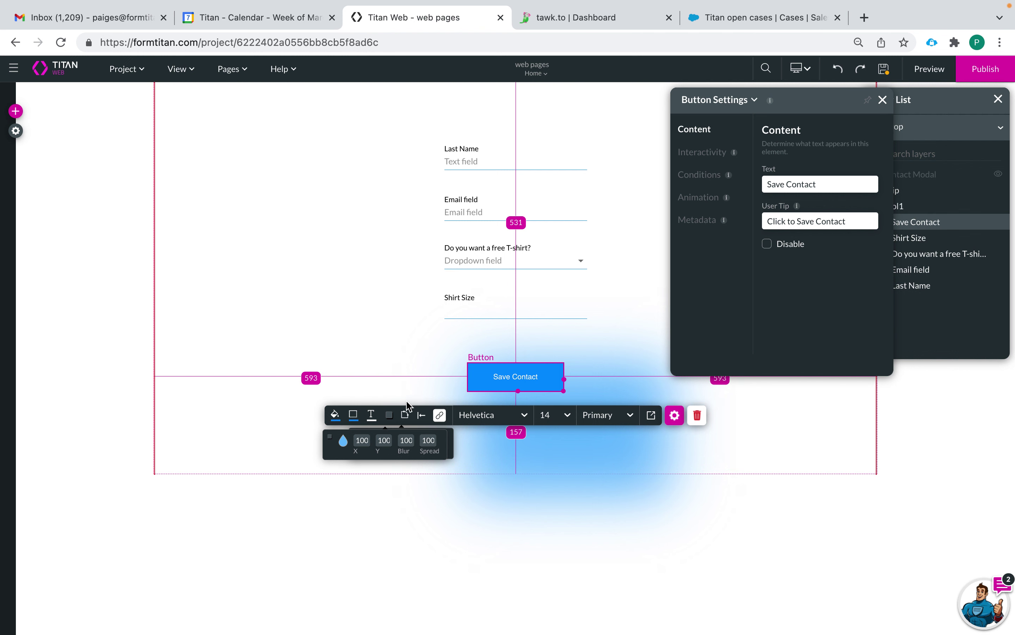
Set the button text to #0091ff blue and pick black in another colour setting.
left_click(372, 417)
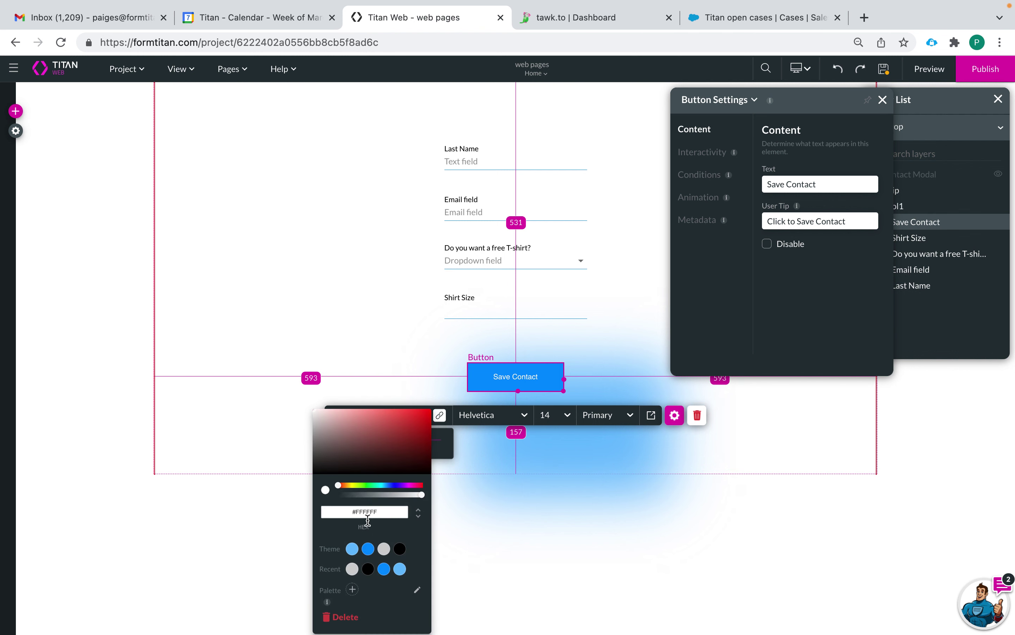
left_click(369, 549)
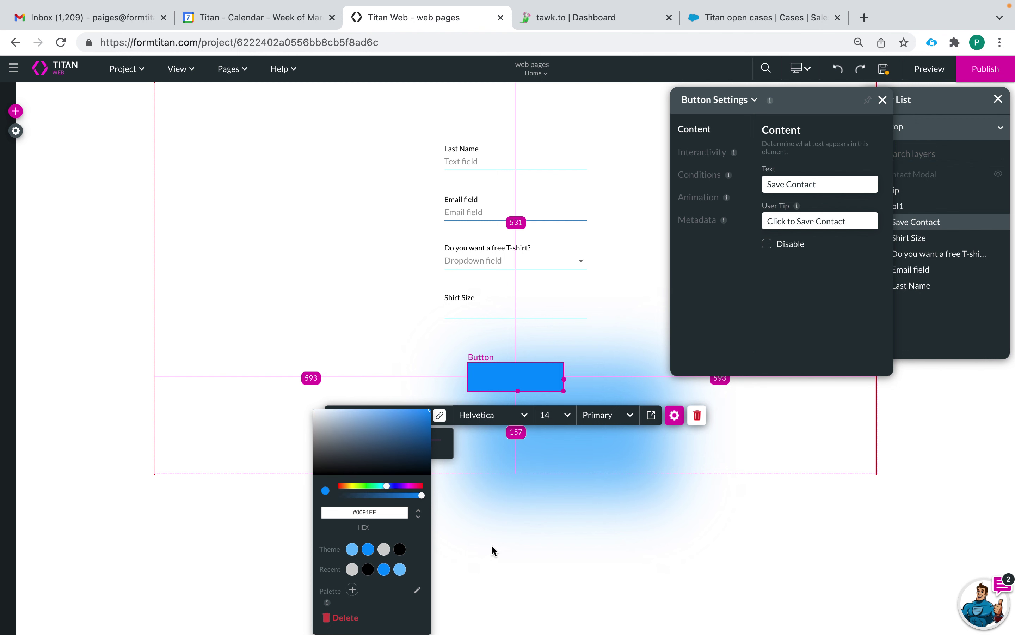
left_click(416, 480)
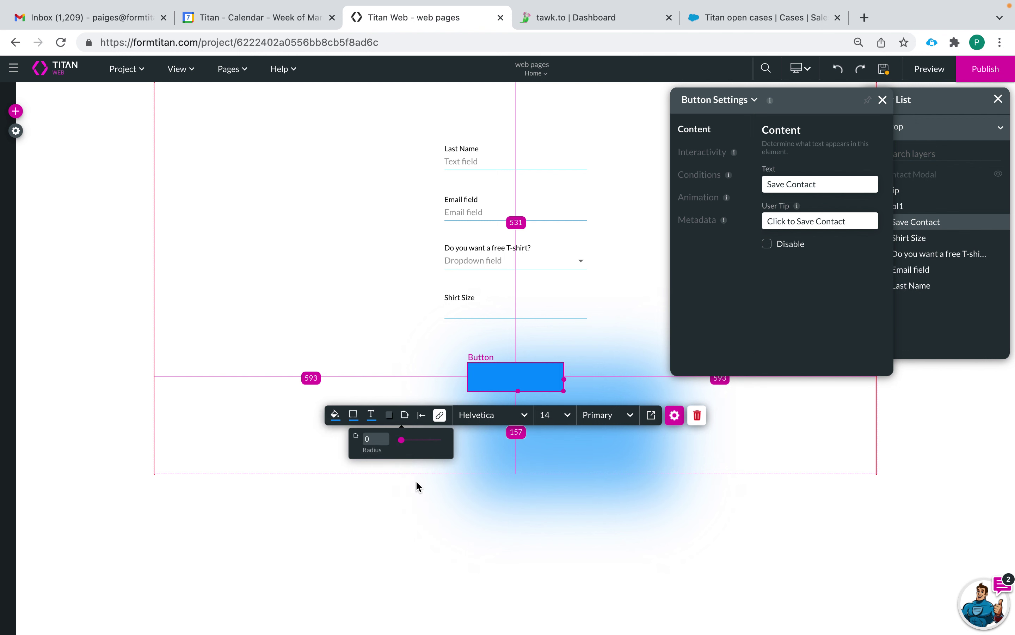
left_click(354, 422)
left_click(382, 548)
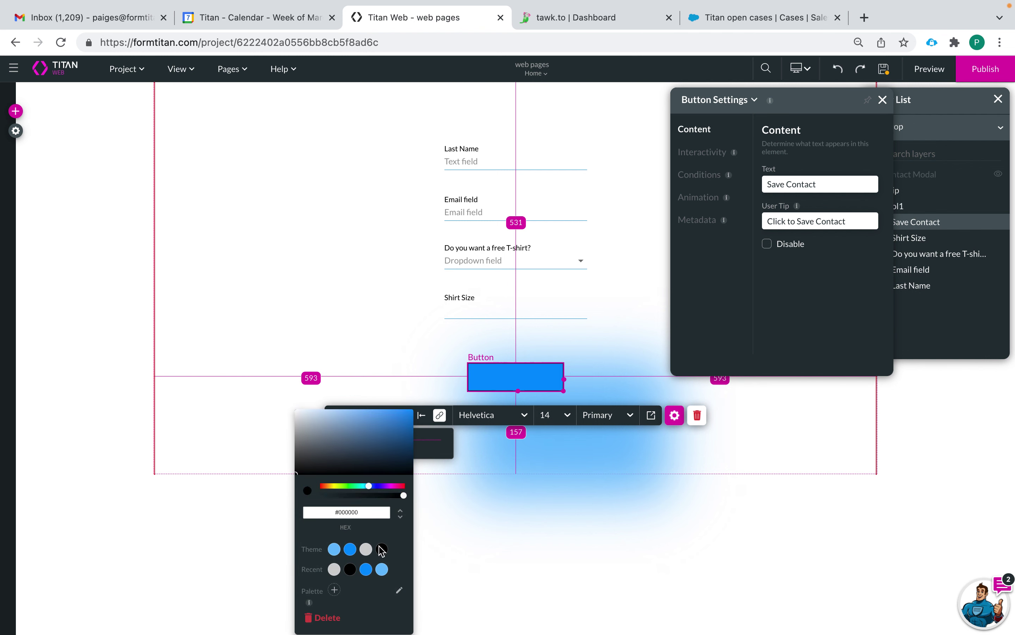
left_click(453, 562)
Fill the Save Contact button with the grey theme swatch.
left_click(335, 415)
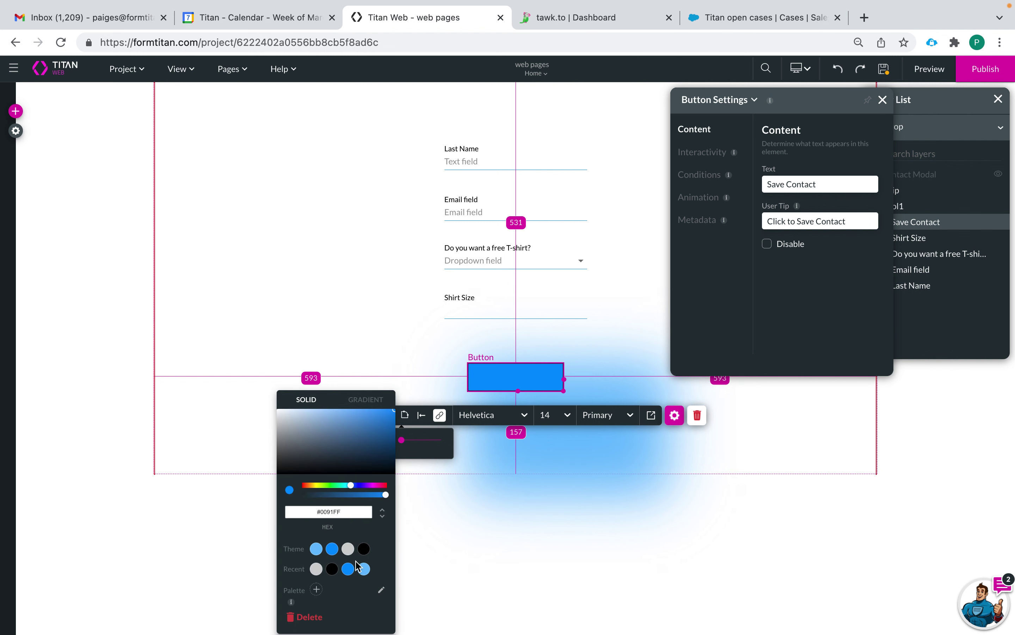
left_click(348, 554)
left_click(446, 566)
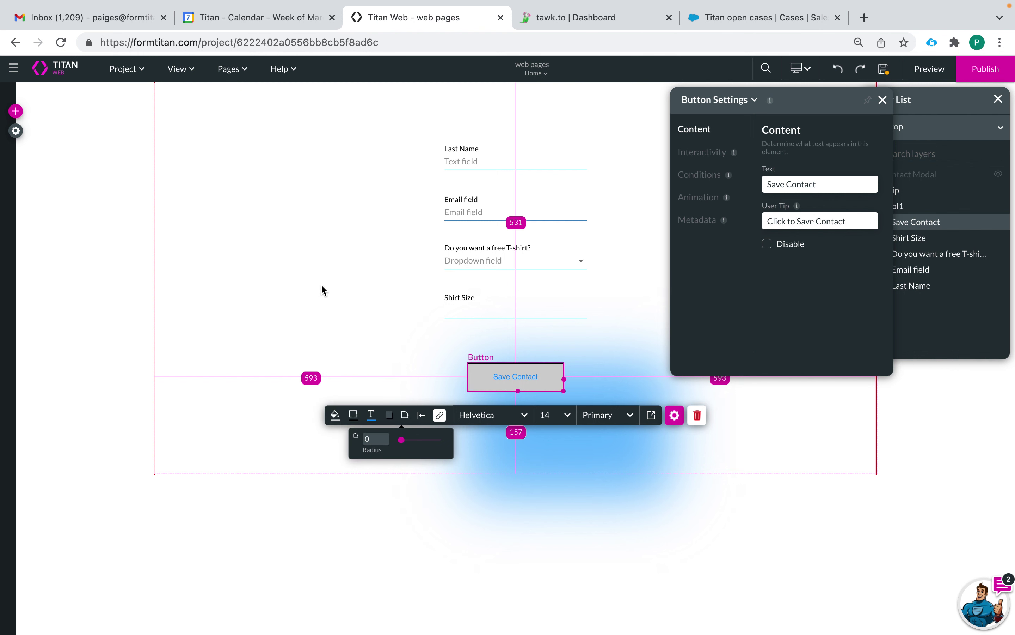